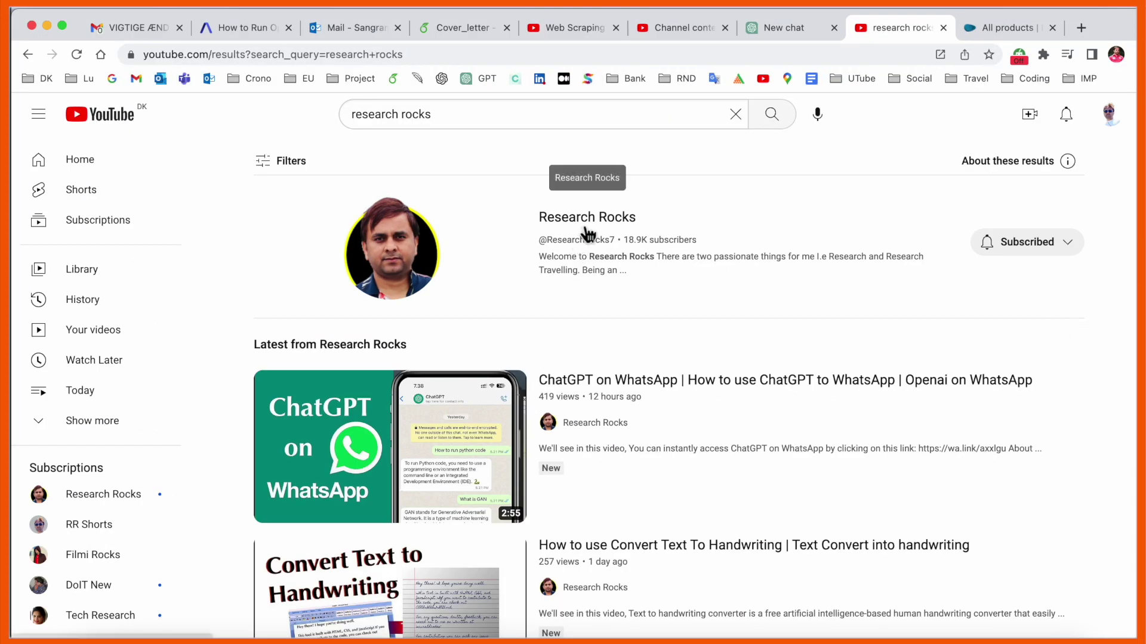
Visit the Research Rocks YouTube channel, then switch to the Books to Scrape All products catalogue
click(587, 233)
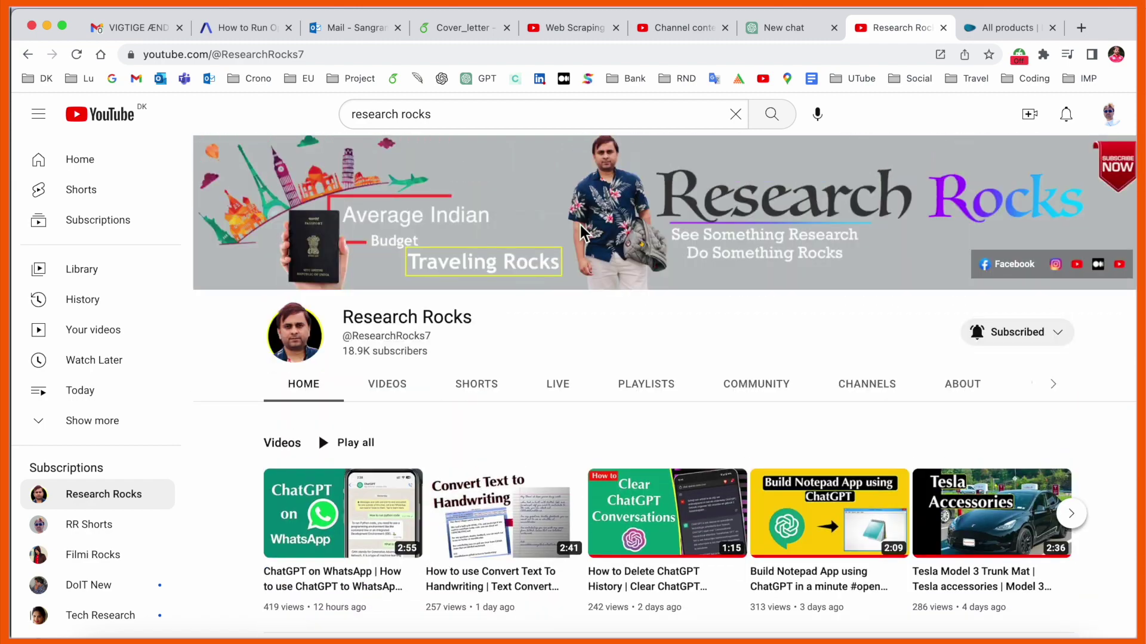
click(999, 25)
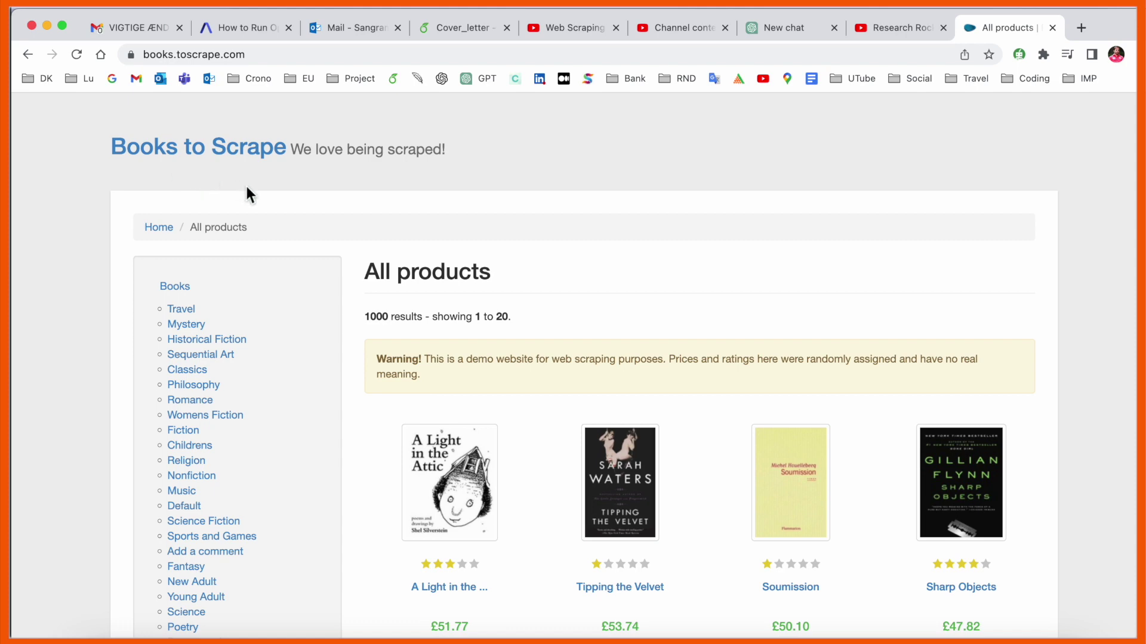
Browse the Books to Scrape listings with their prices and stock, then start a new ChatGPT chat
scroll(246, 187, down, 3)
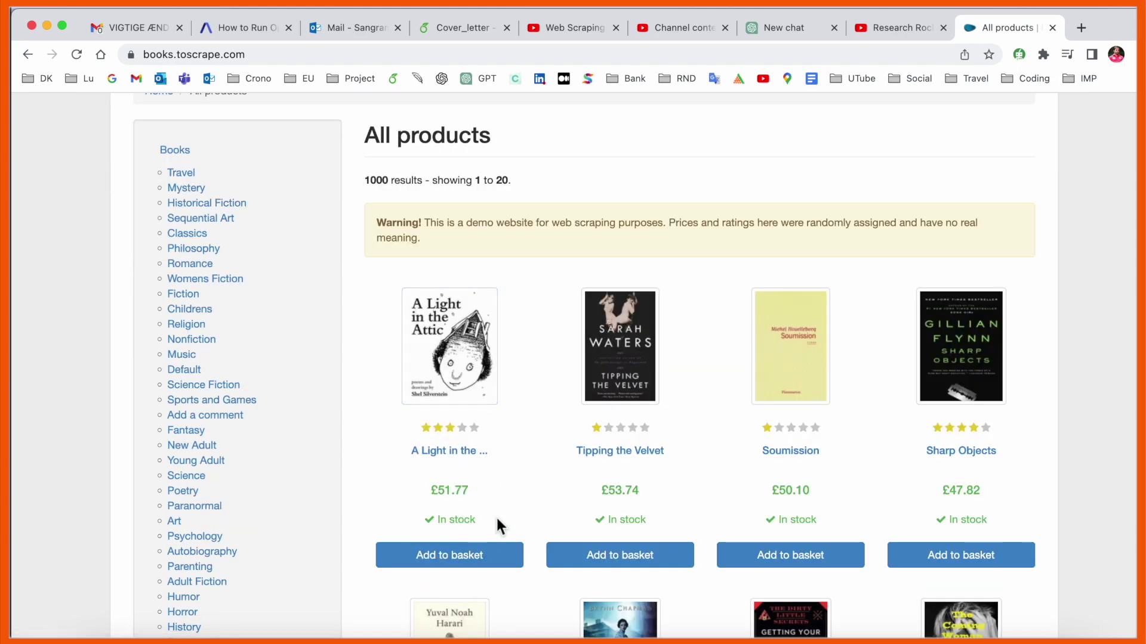
scroll(497, 520, down, 2)
scroll(499, 523, up, 5)
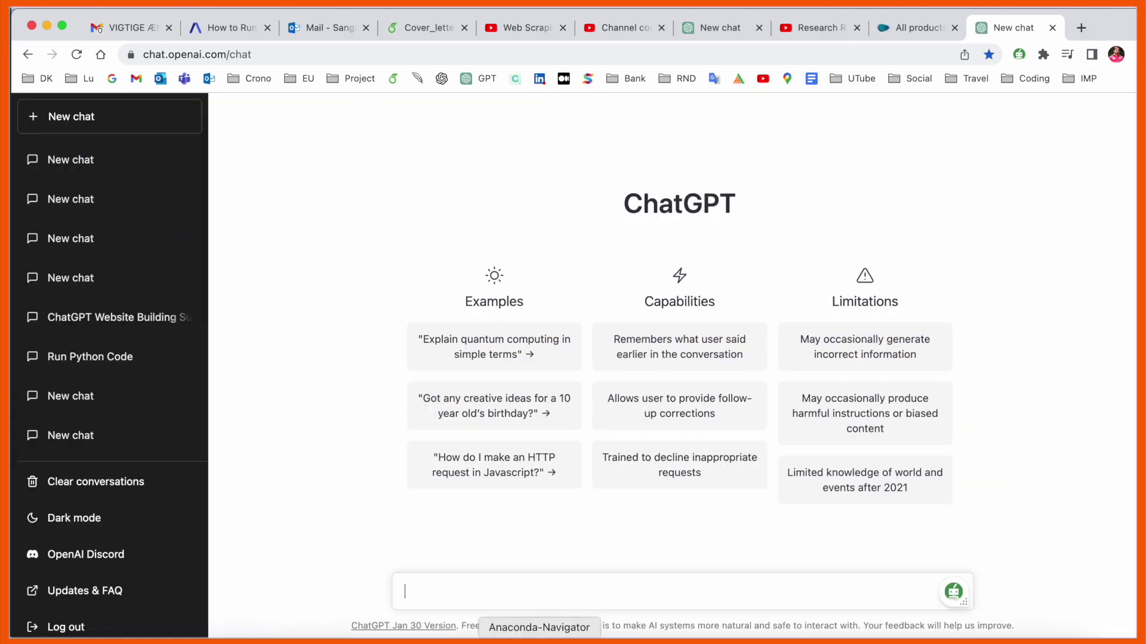
click(1081, 27)
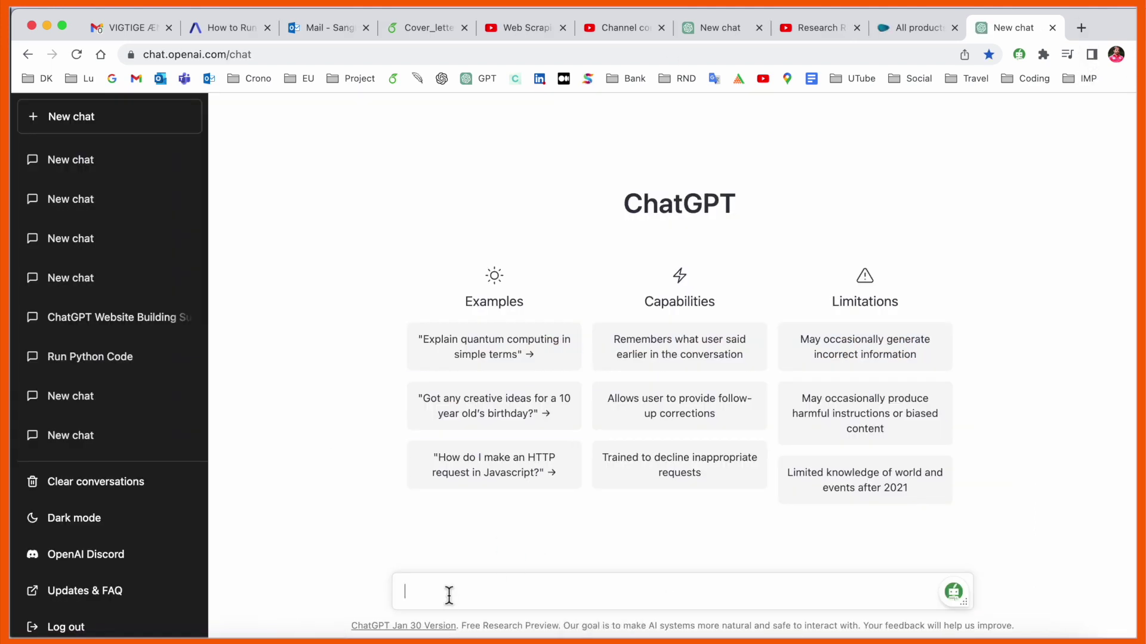
text(web scrape https://books.toscrape.com/ using python and beautifulSoup)
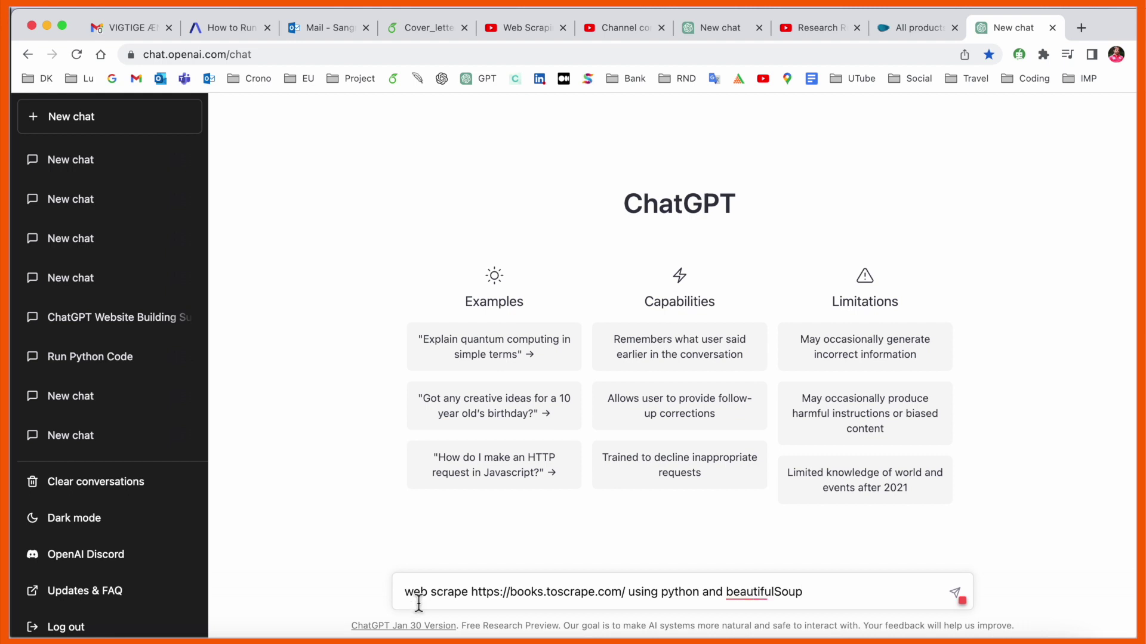
drag(476, 596, 614, 597)
click(650, 593)
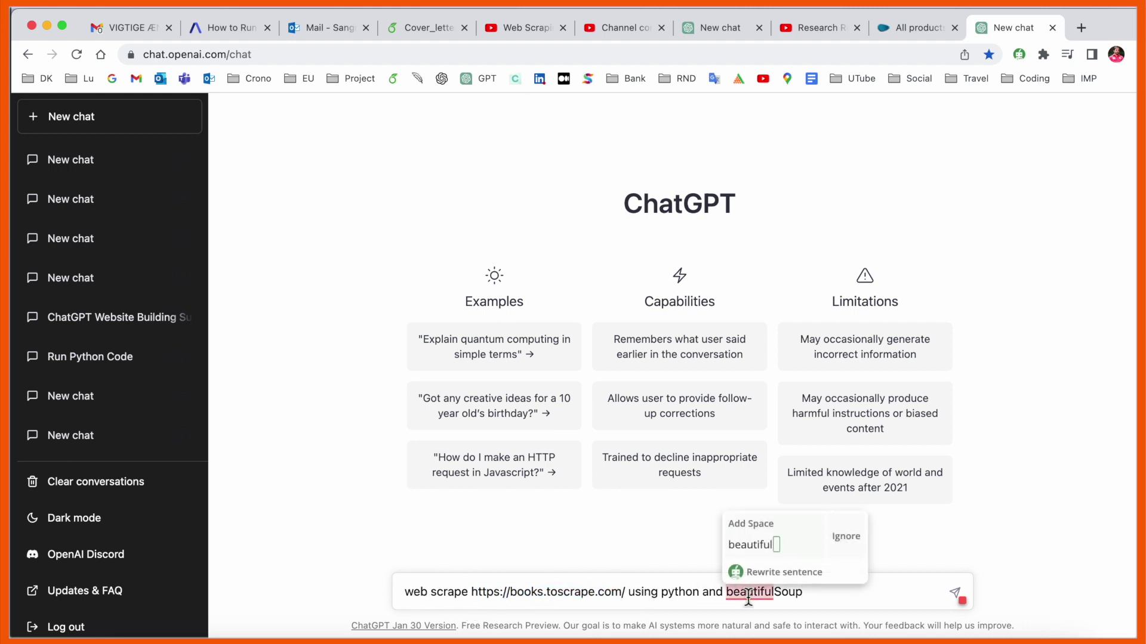
key(Return)
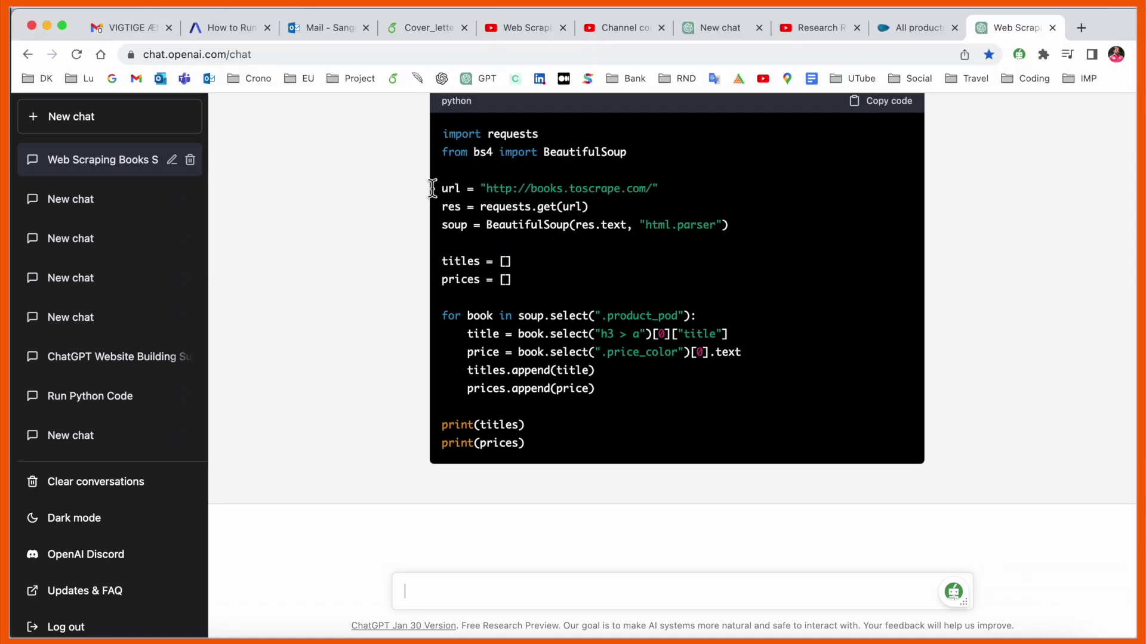
scroll(588, 440, up, 3)
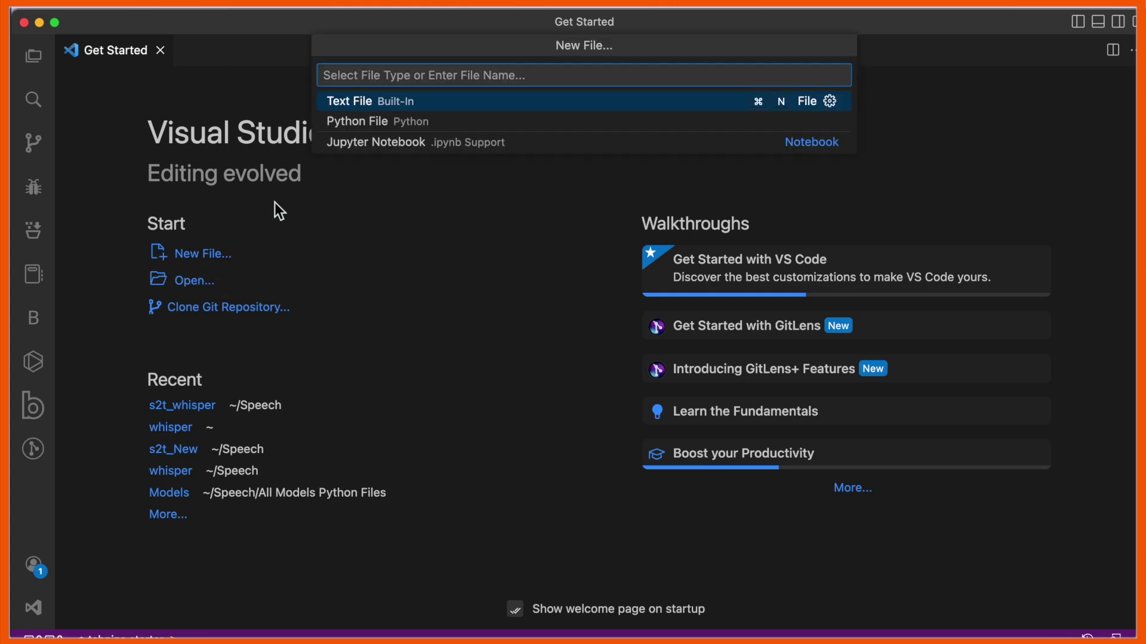
Paste the scraping code into a new Python file and save it as demo.py on the Desktop
click(381, 122)
key(super+v)
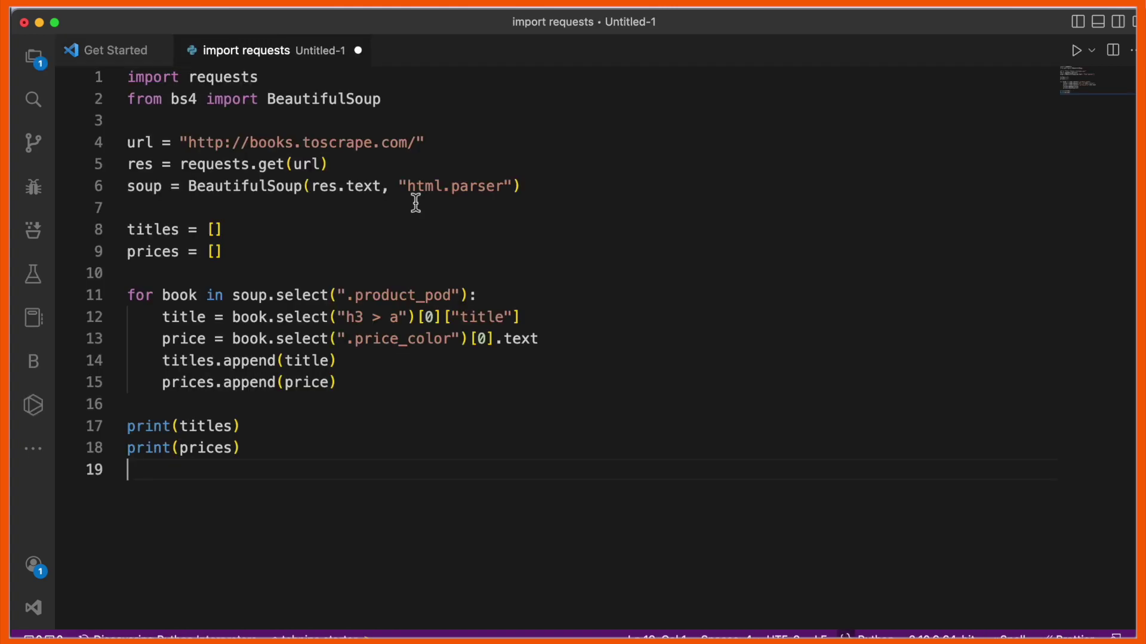
key(super+s)
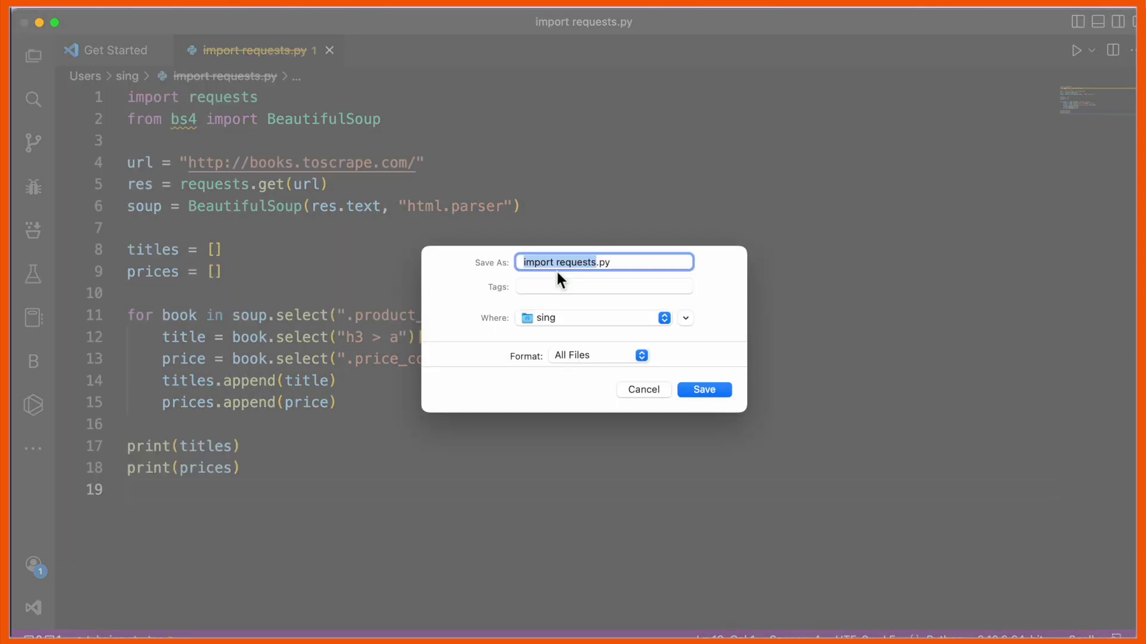
text(demo)
click(561, 318)
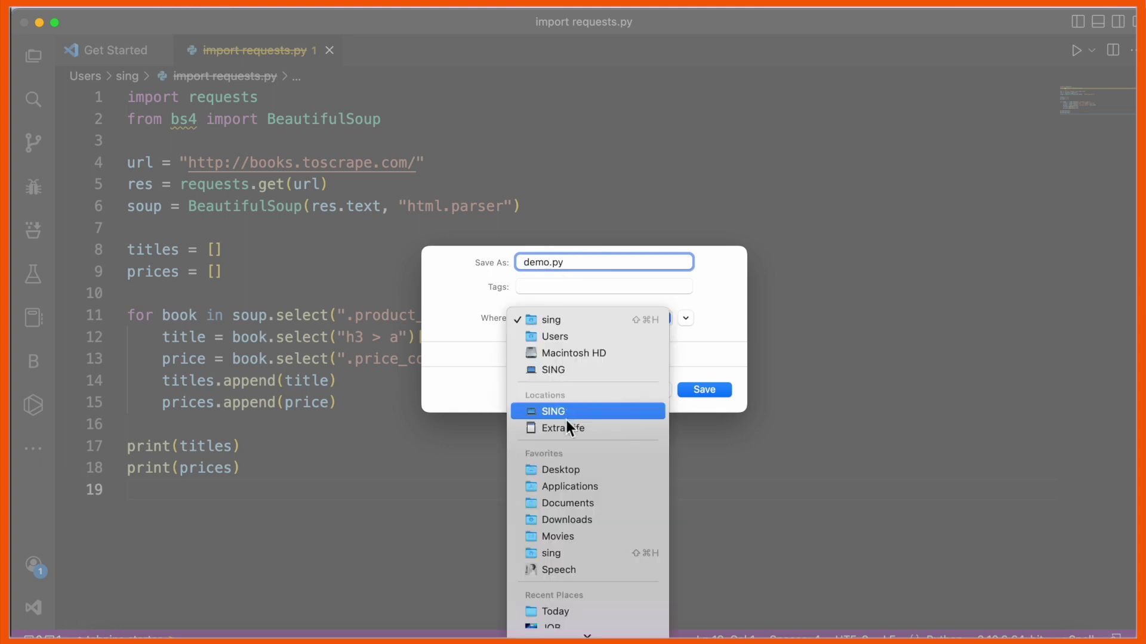
click(556, 469)
key(Return)
text(cd)
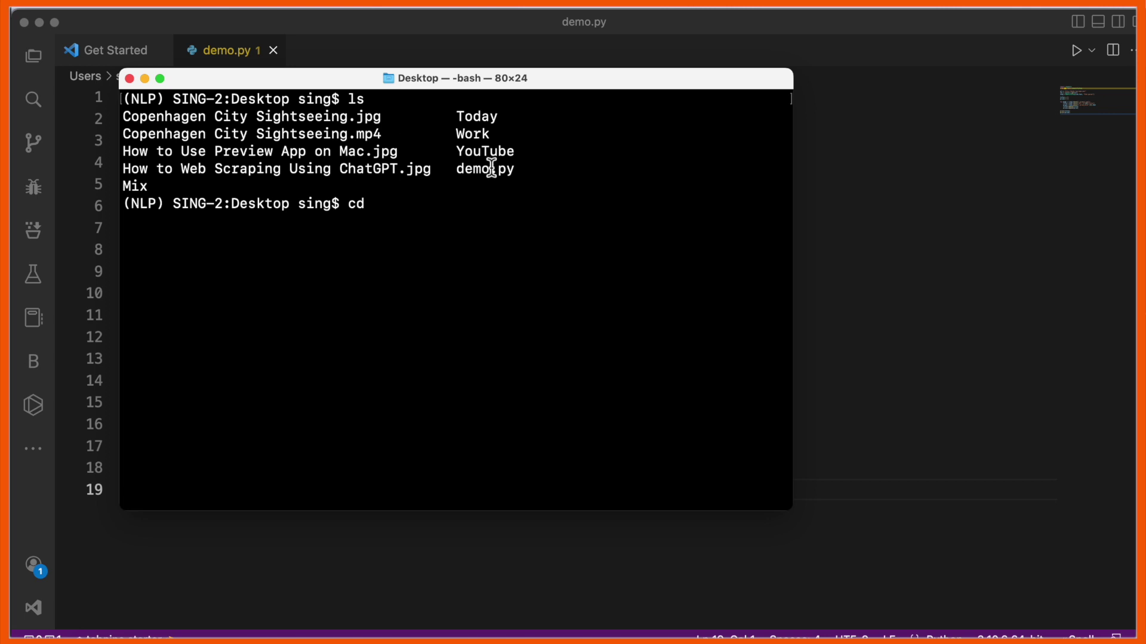
Run the script in Terminal with python demo.py
drag(516, 169, 455, 173)
key(BackSpace)
key(BackSpace)
text(emo.py)
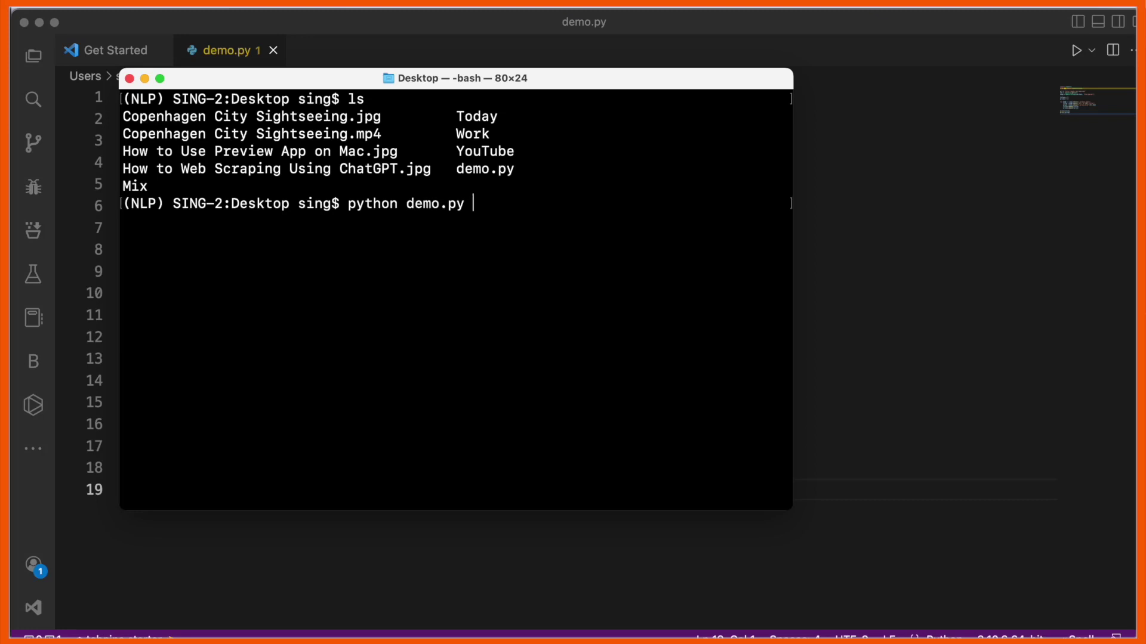
key(Return)
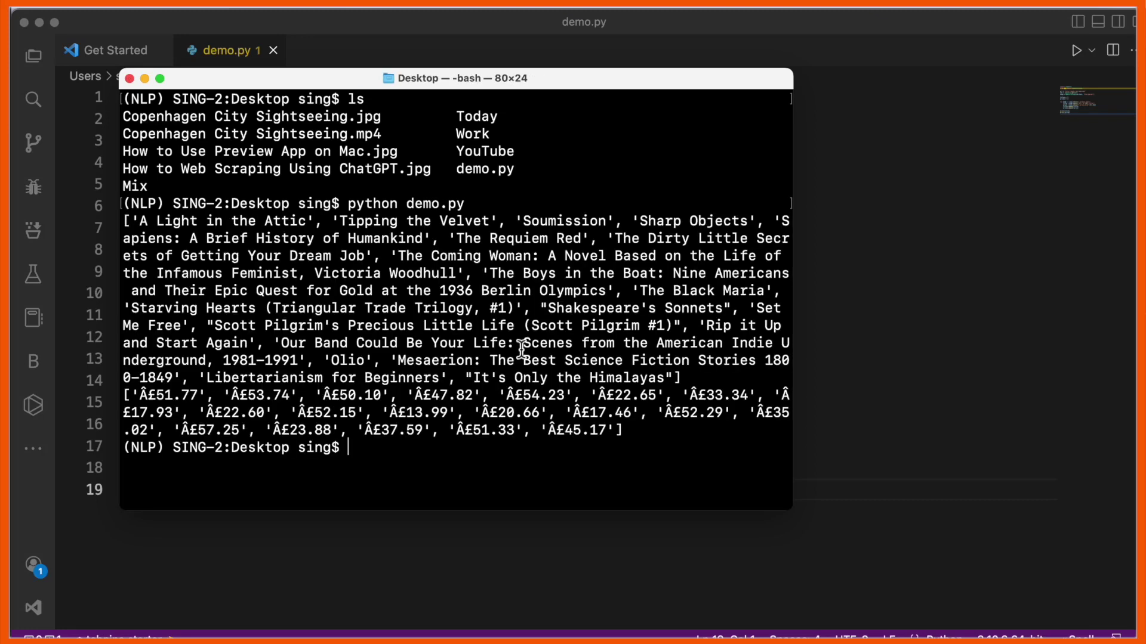
Enlarge the Terminal and highlight the printed book titles and prices
drag(795, 502, 992, 543)
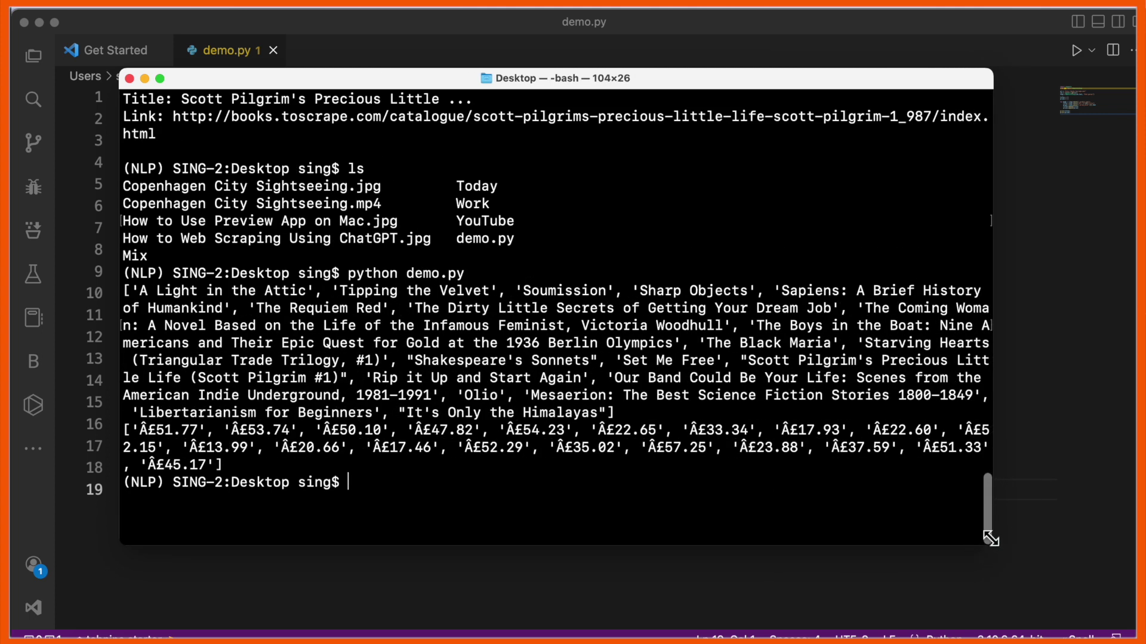
drag(148, 292, 231, 292)
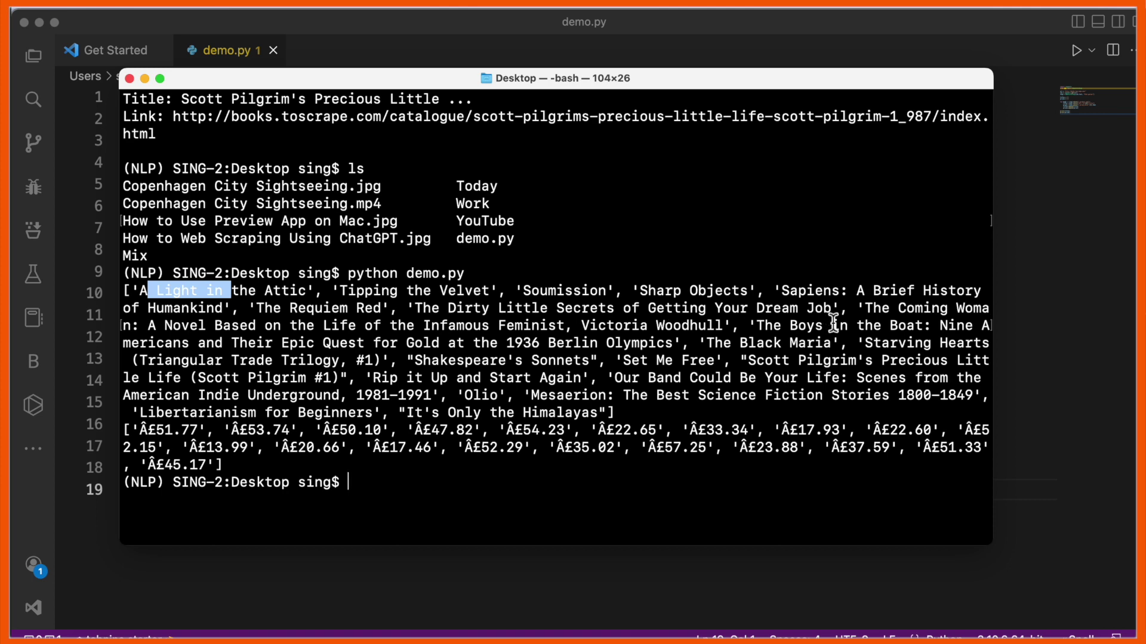
drag(598, 430, 722, 430)
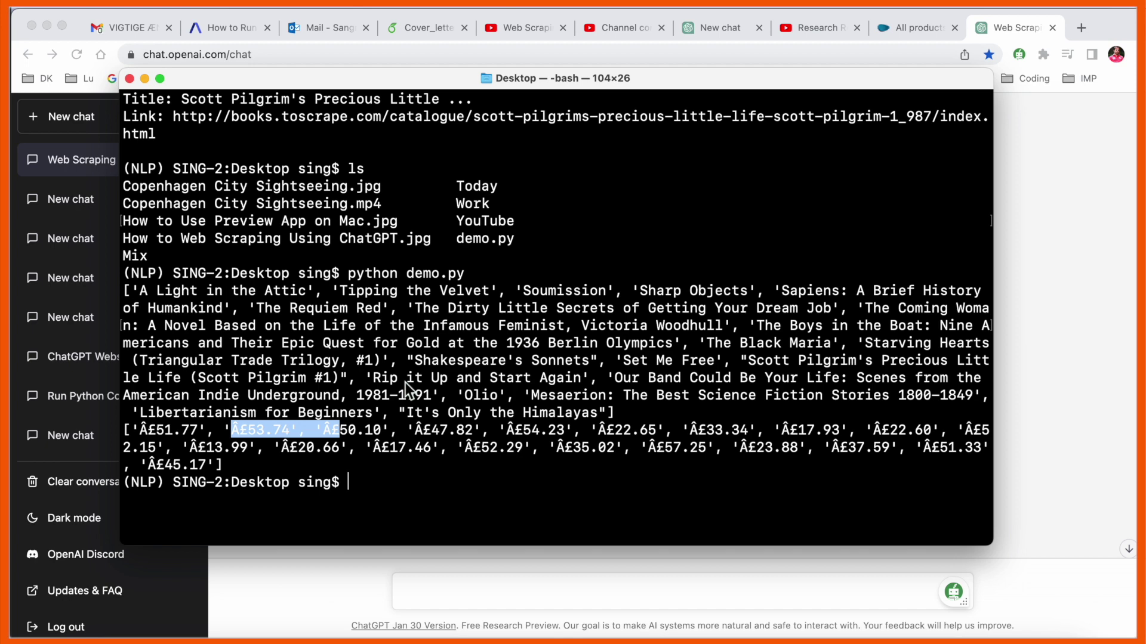
Ask ChatGPT to 'also scrape link to each book' and wait for the updated code
click(564, 577)
text(also scrape link to each book)
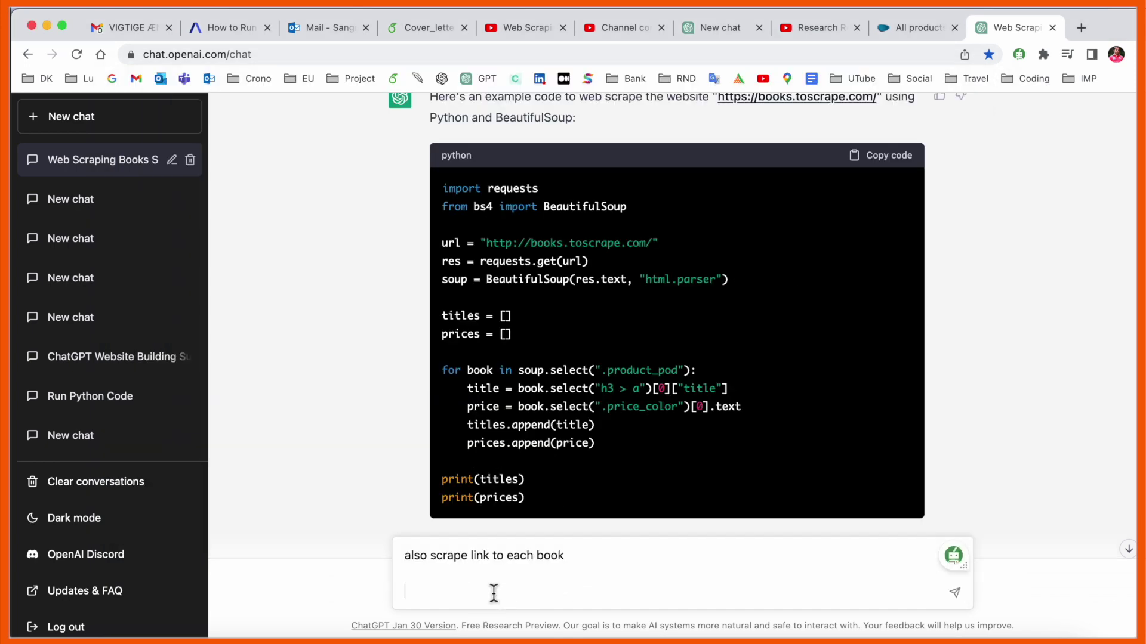
key(BackSpace)
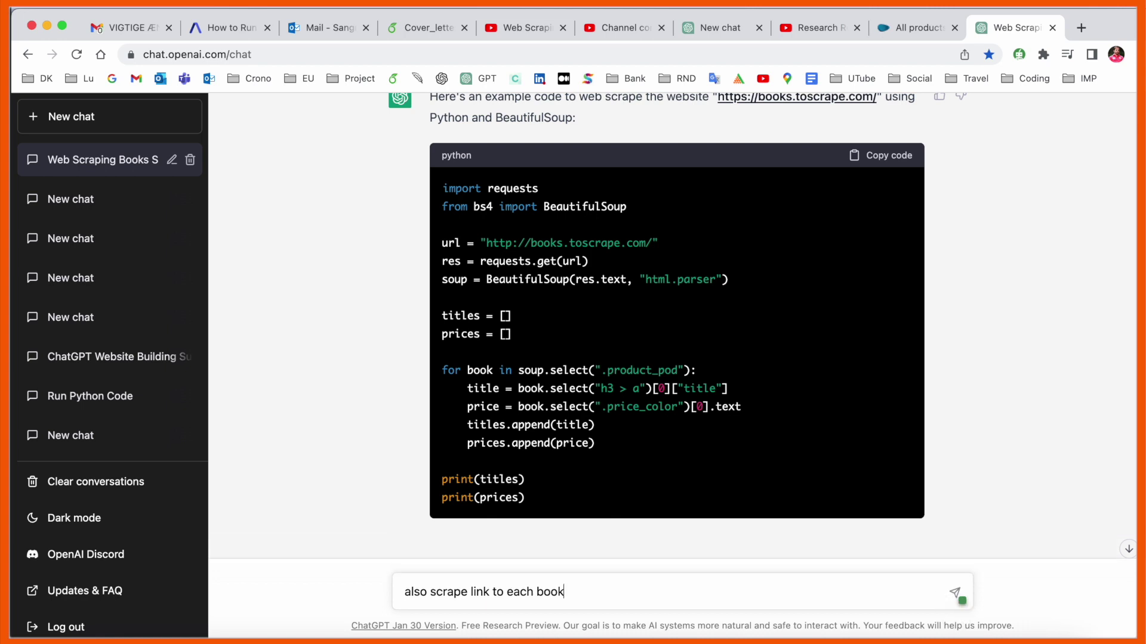
key(Return)
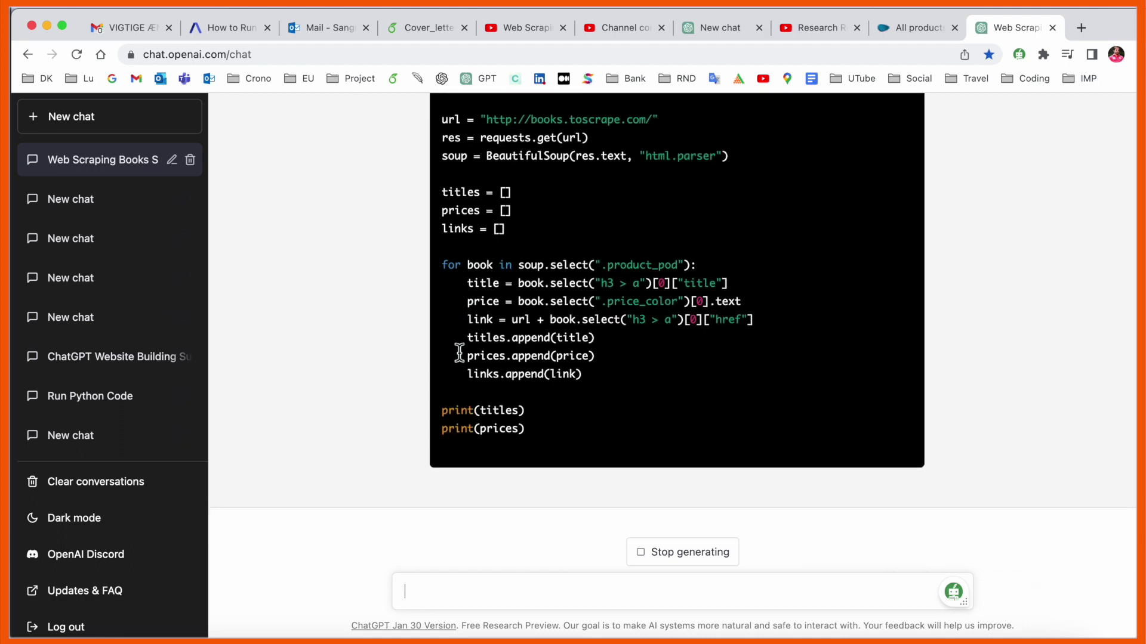
scroll(460, 355, up, 2)
Copy ChatGPT's link-scraping code, replace all of demo.py with it, and save
scroll(460, 355, up, 3)
scroll(460, 355, up, 2)
click(895, 224)
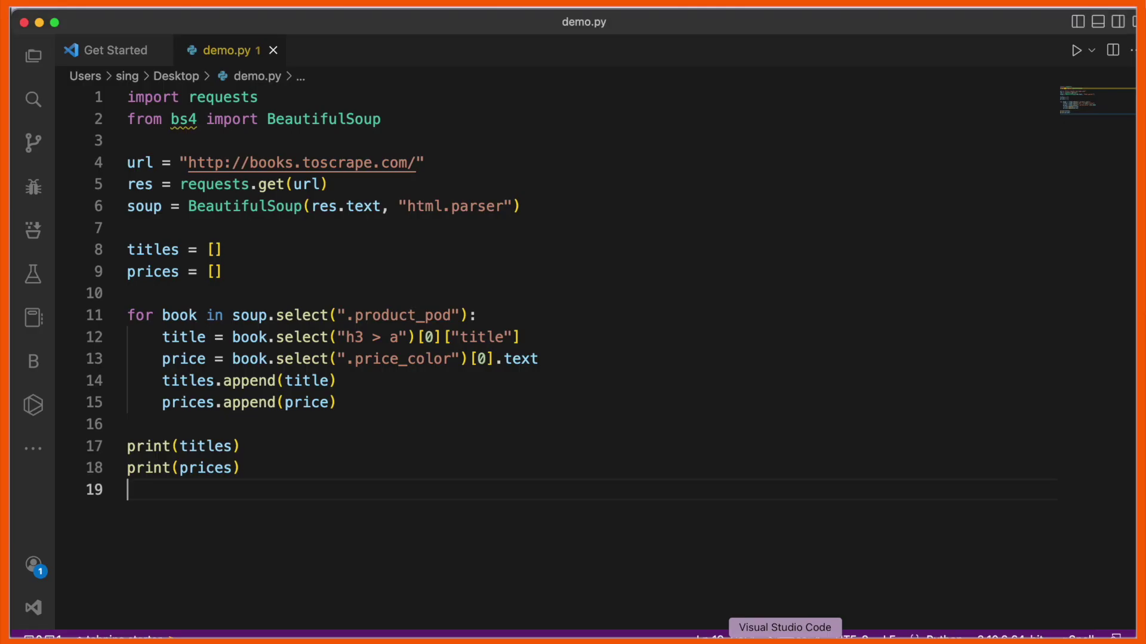
key(super+a)
key(super+v)
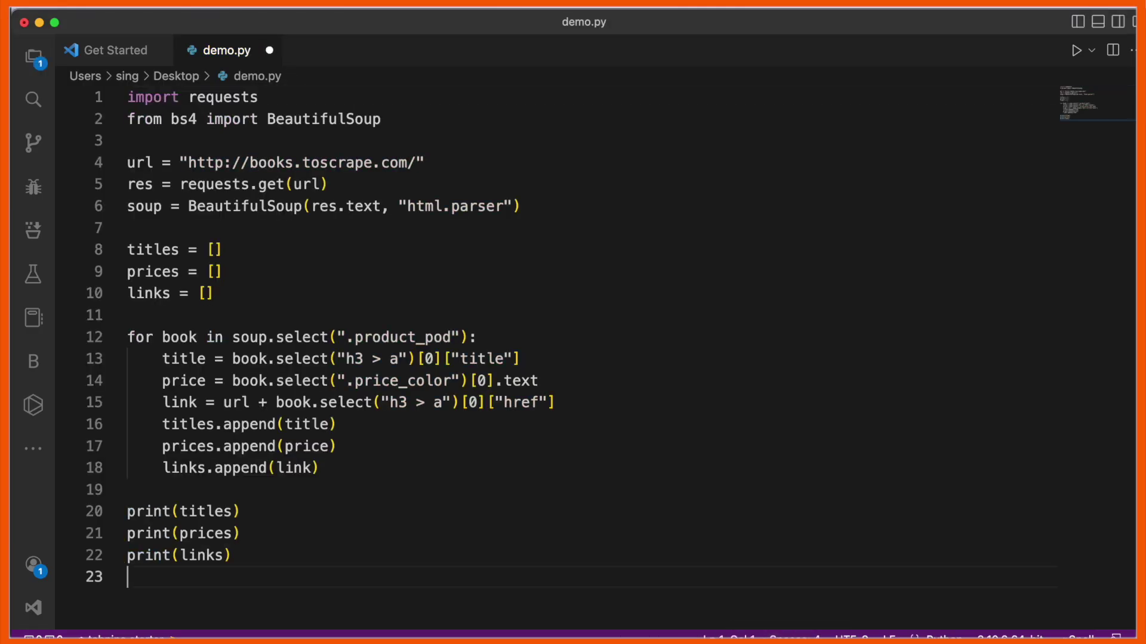
key(super+s)
Clear the Terminal and rerun python demo.py
key(super+Tab)
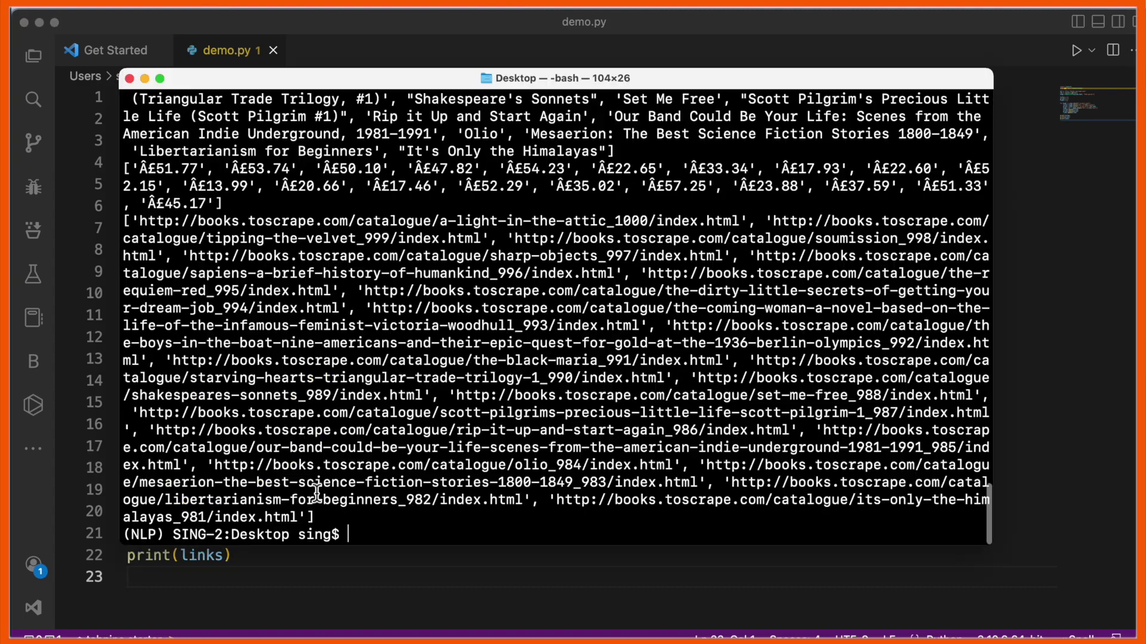
text(clear)
key(Return)
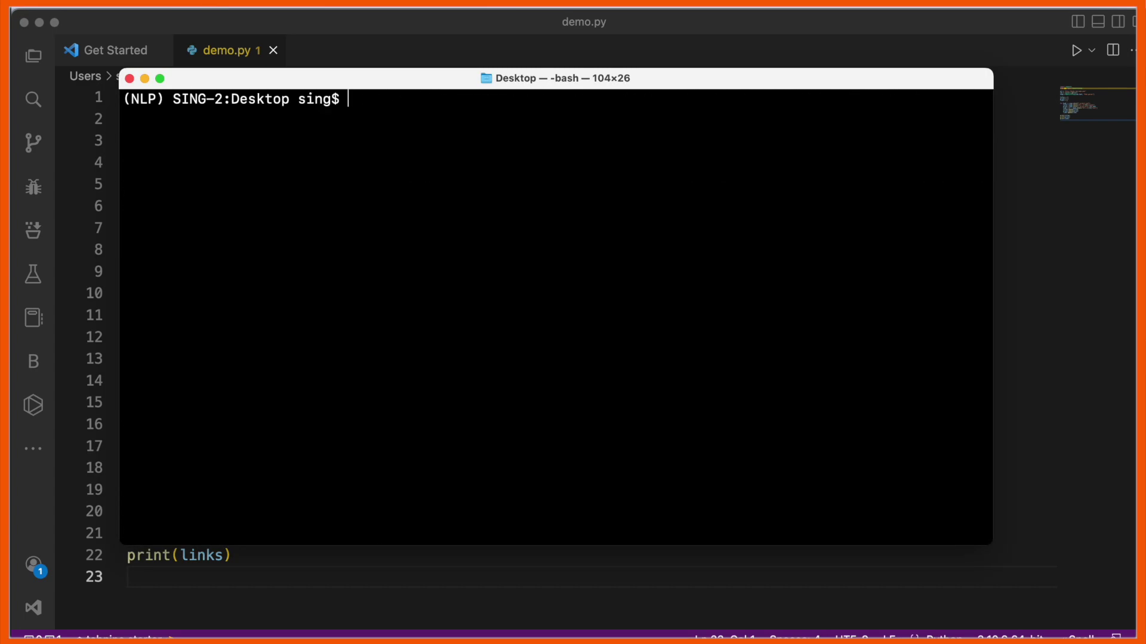
text(python demo.py)
key(Return)
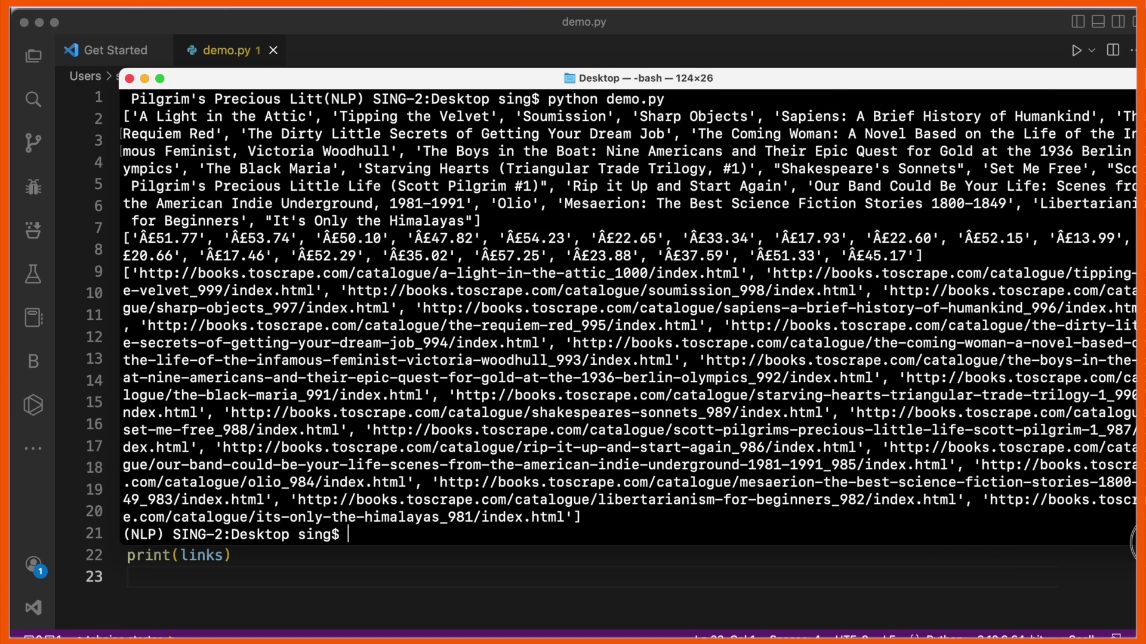
Highlight the printed lists of book titles, prices and links to review them
drag(580, 169, 327, 116)
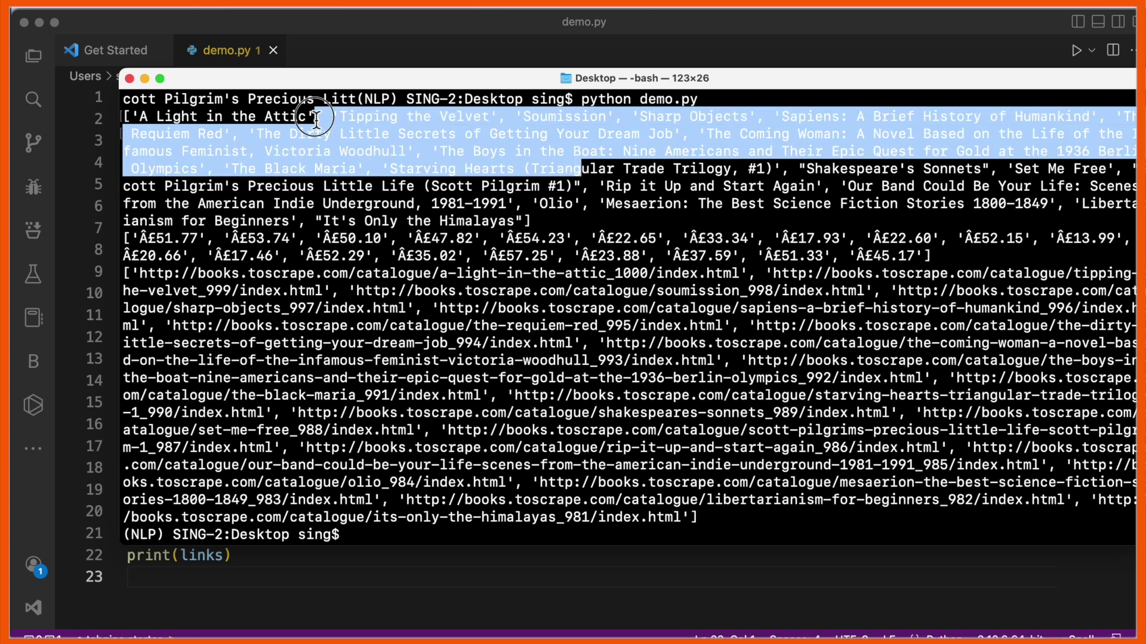
mouse_move(606, 273)
mouse_down()
mouse_move(357, 270)
mouse_move(135, 242)
mouse_up()
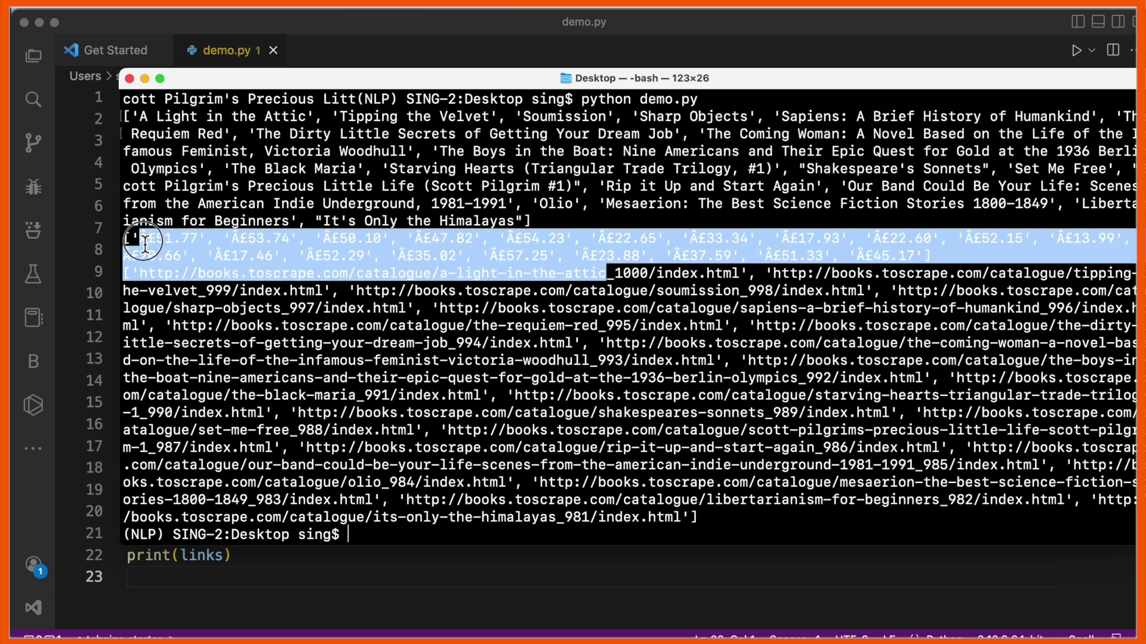
click(747, 481)
drag(700, 518, 123, 290)
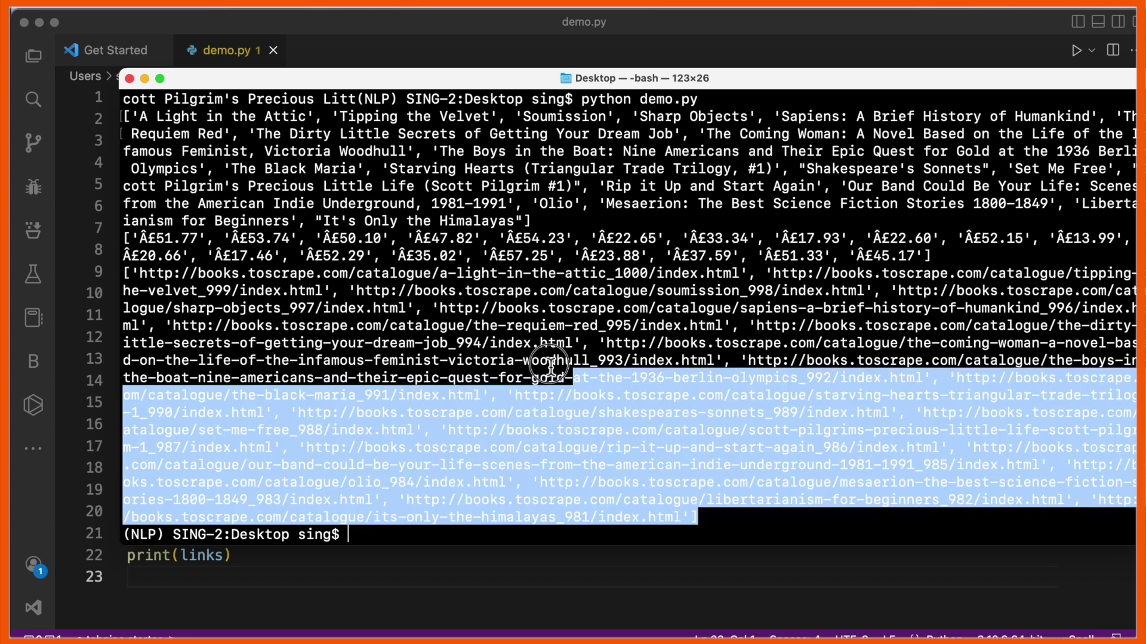
click(765, 433)
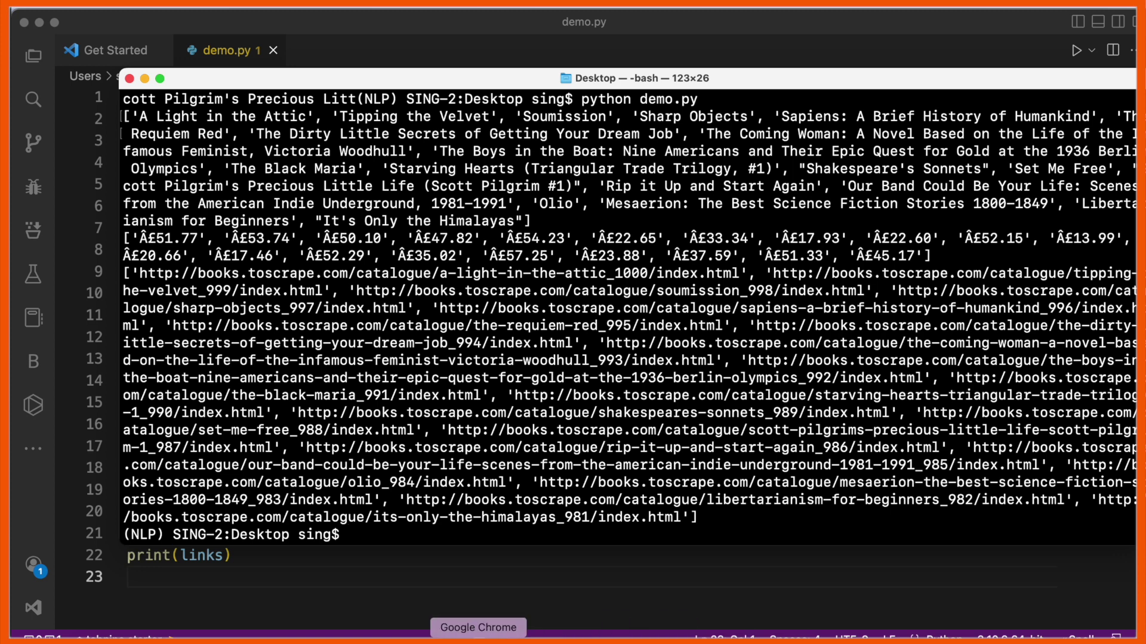
Send ChatGPT the 'export data to csv file' request and scroll through the generated code
click(478, 640)
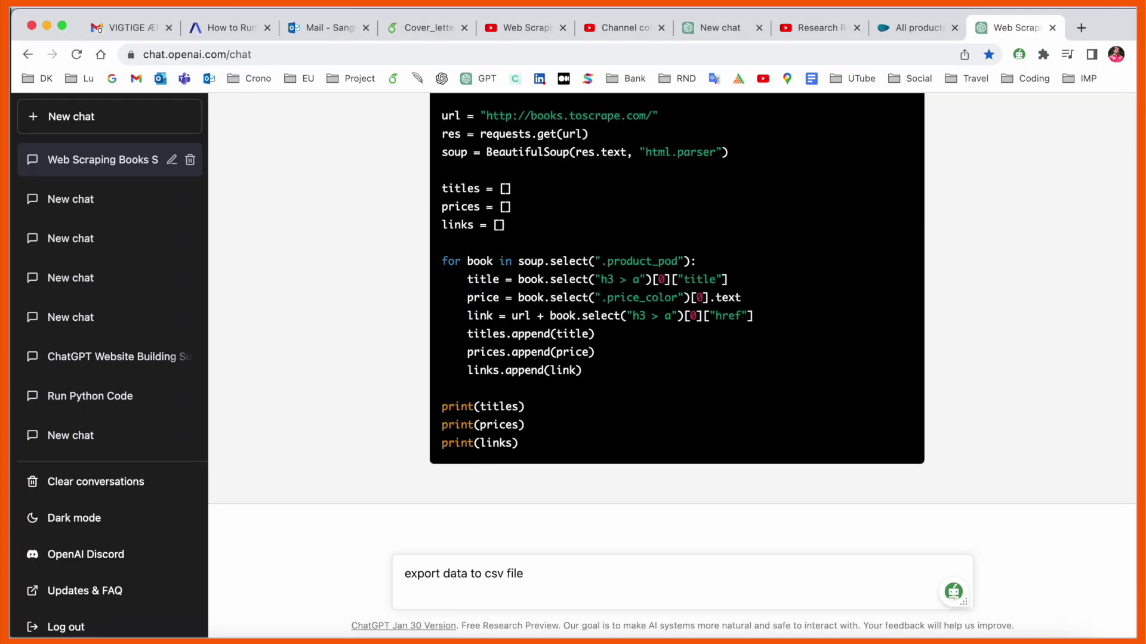
key(BackSpace)
key(Return)
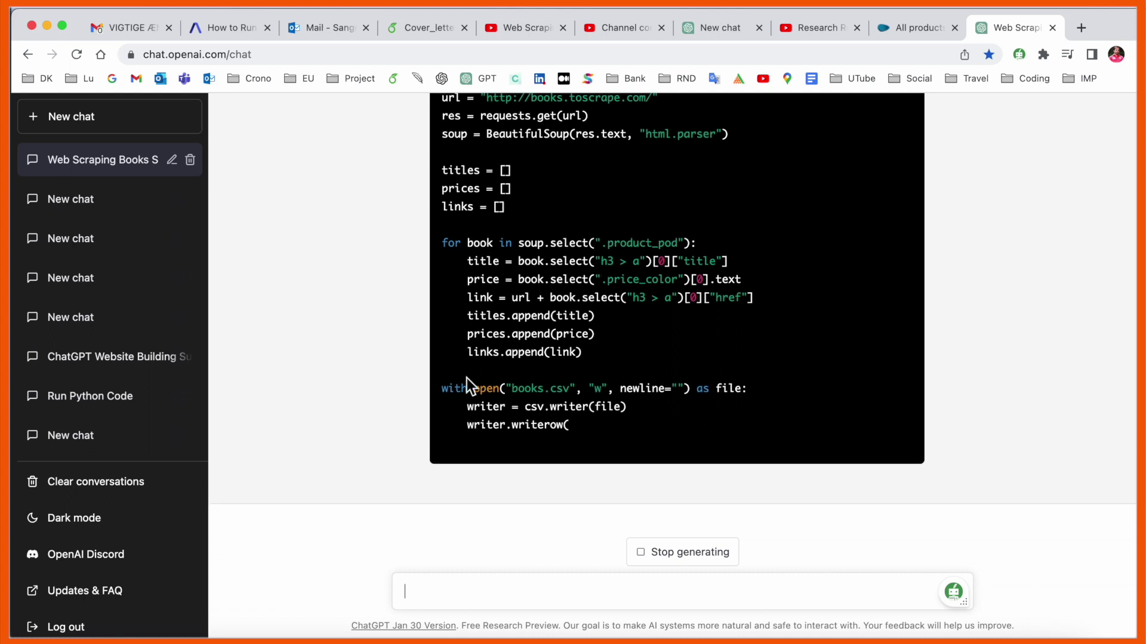
scroll(467, 377, up, 1)
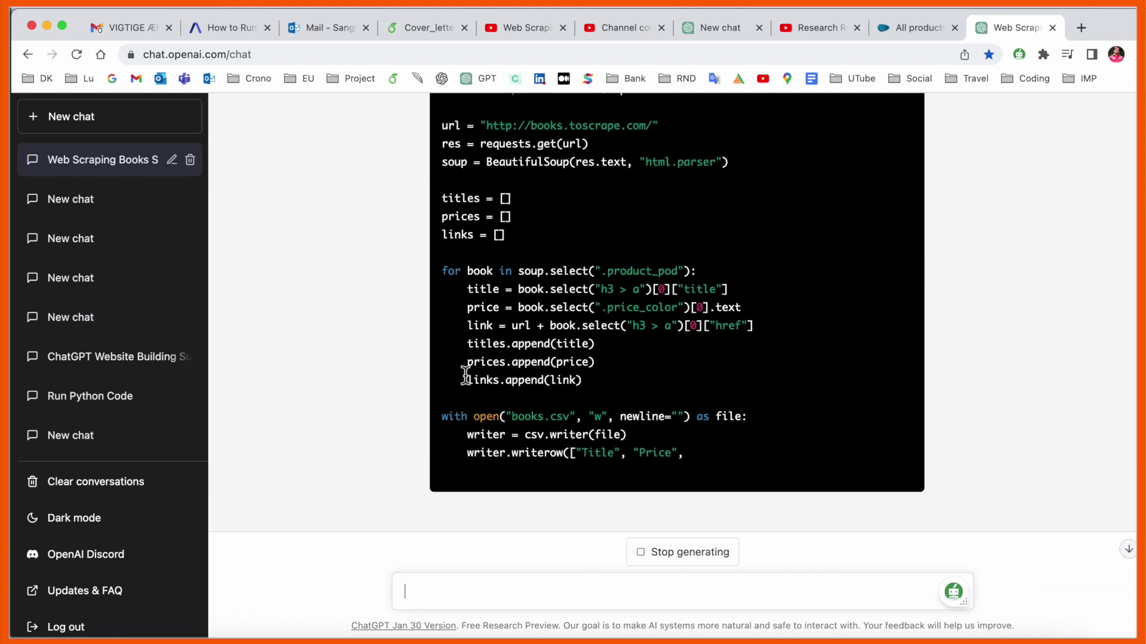
scroll(466, 374, up, 4)
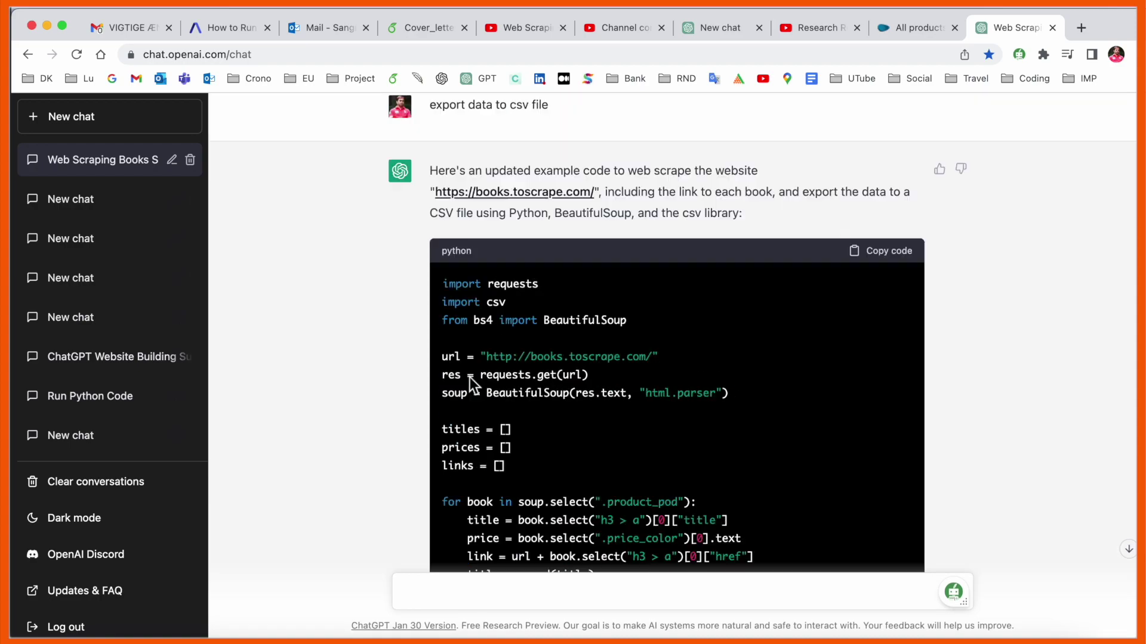
scroll(467, 374, up, 2)
Replace demo.py's code with the CSV-export version and save it
click(889, 294)
key(super+Tab)
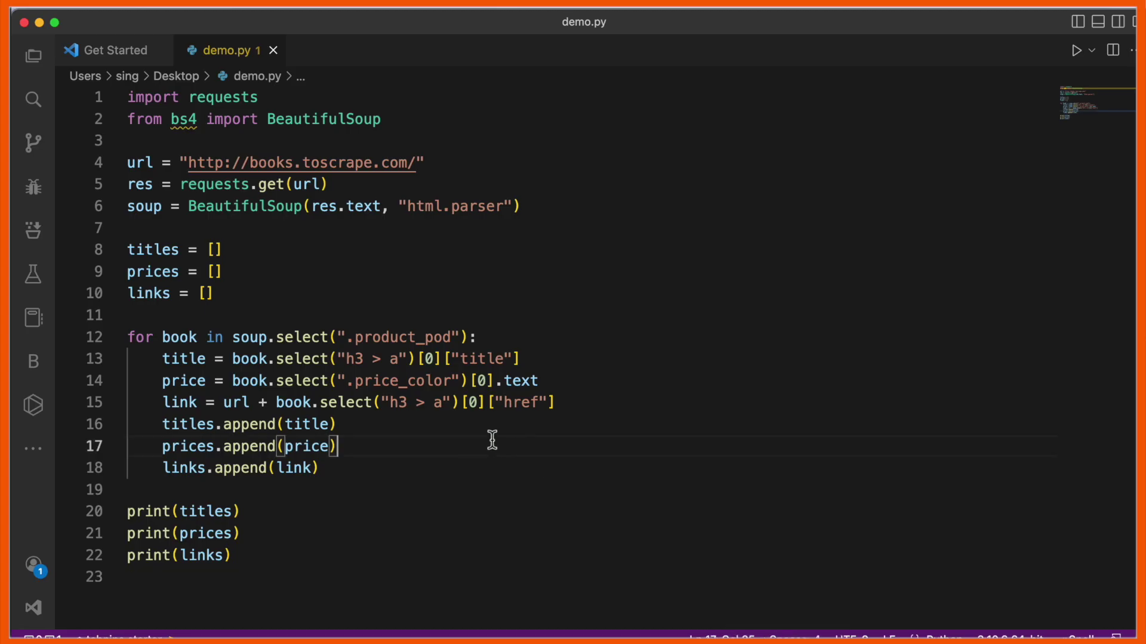
key(super+a)
key(BackSpace)
key(super+v)
key(super+s)
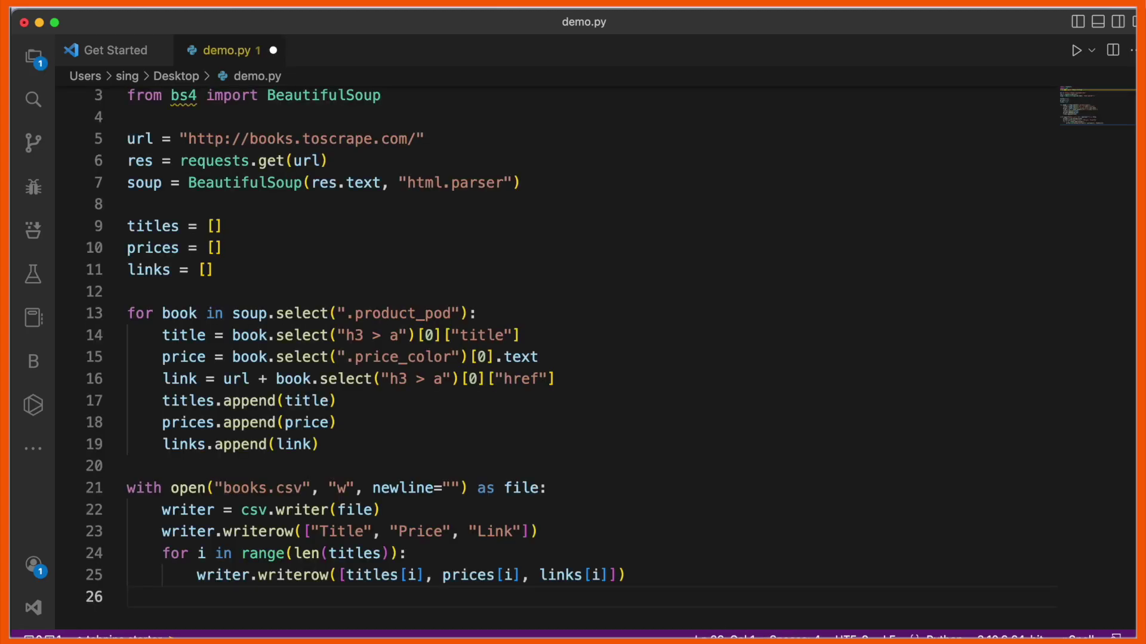
Clear the Terminal and rerun python demo.py from history
click(846, 640)
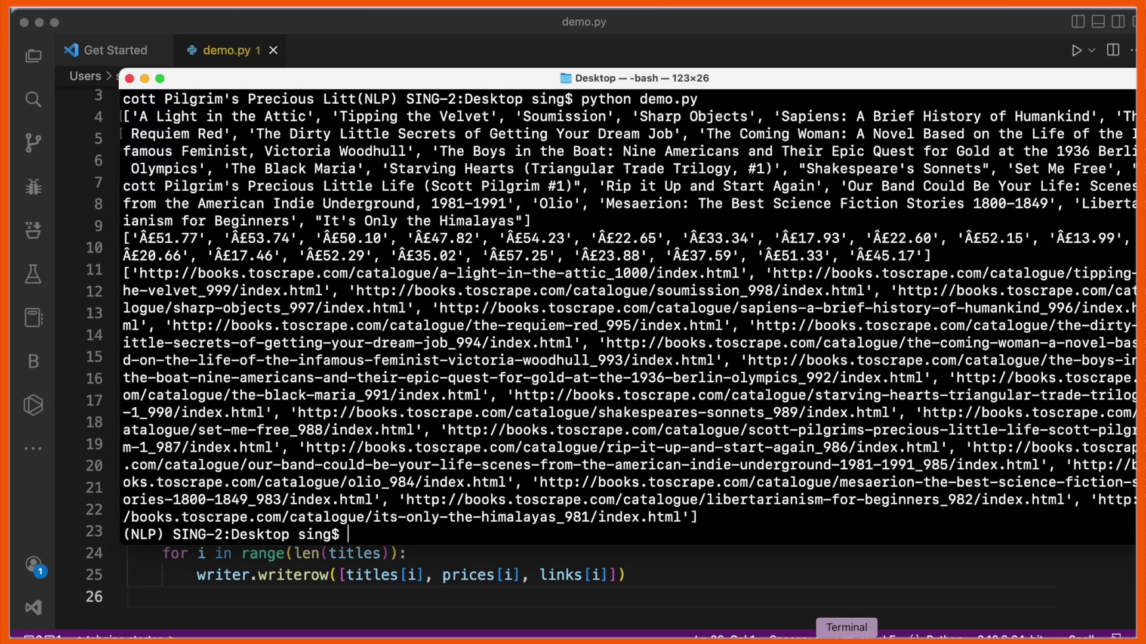
text(clea)
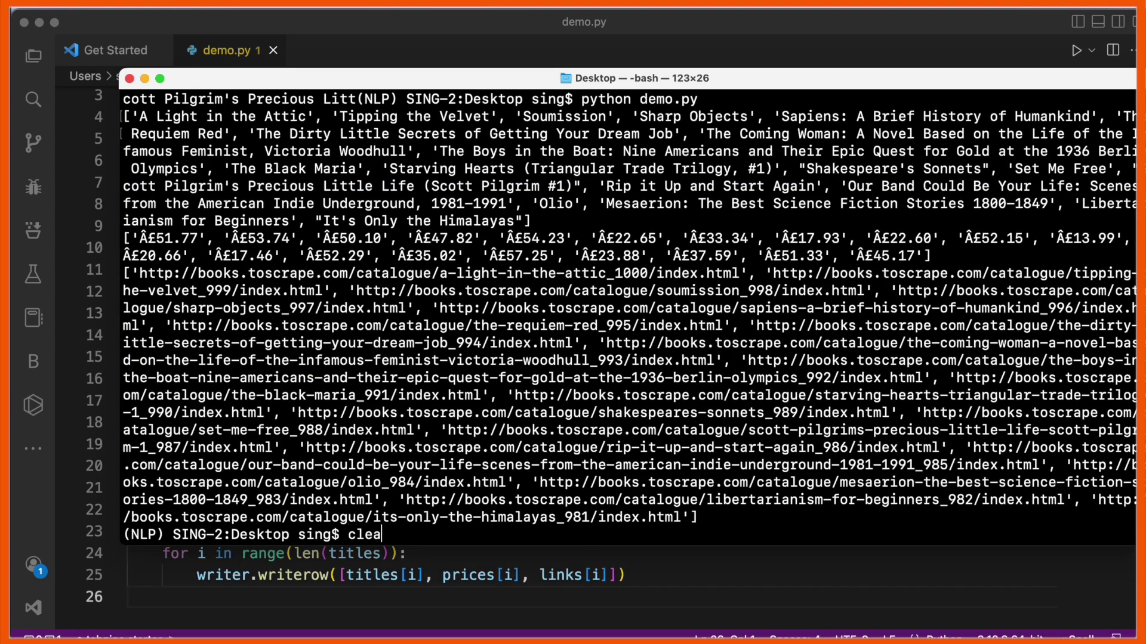
text(r)
key(Return)
key(Up)
key(Up)
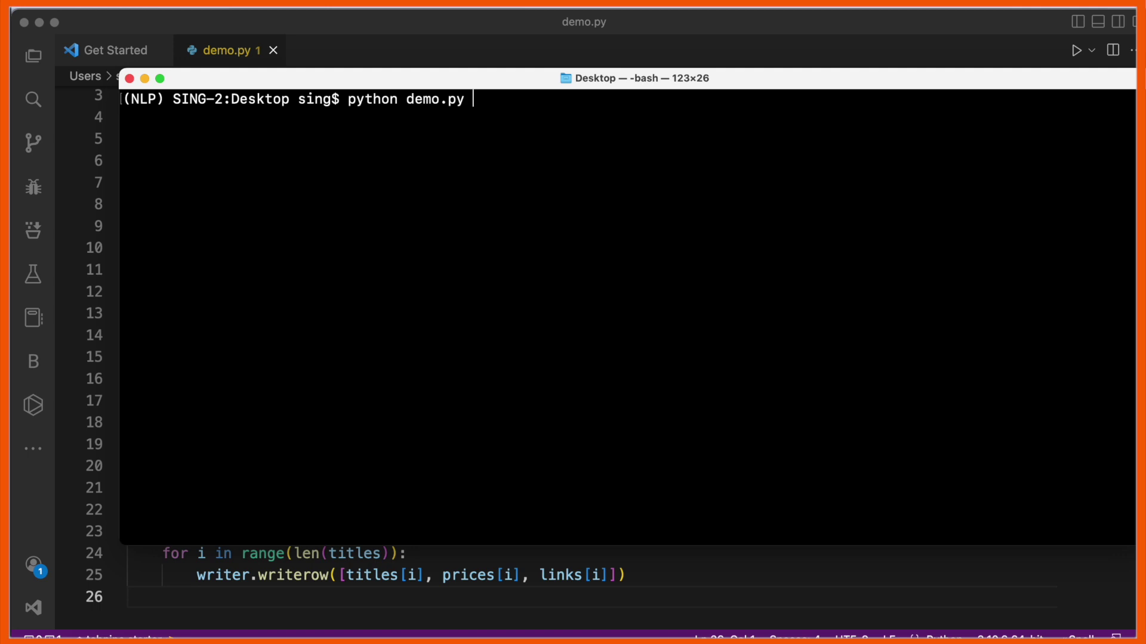
key(Return)
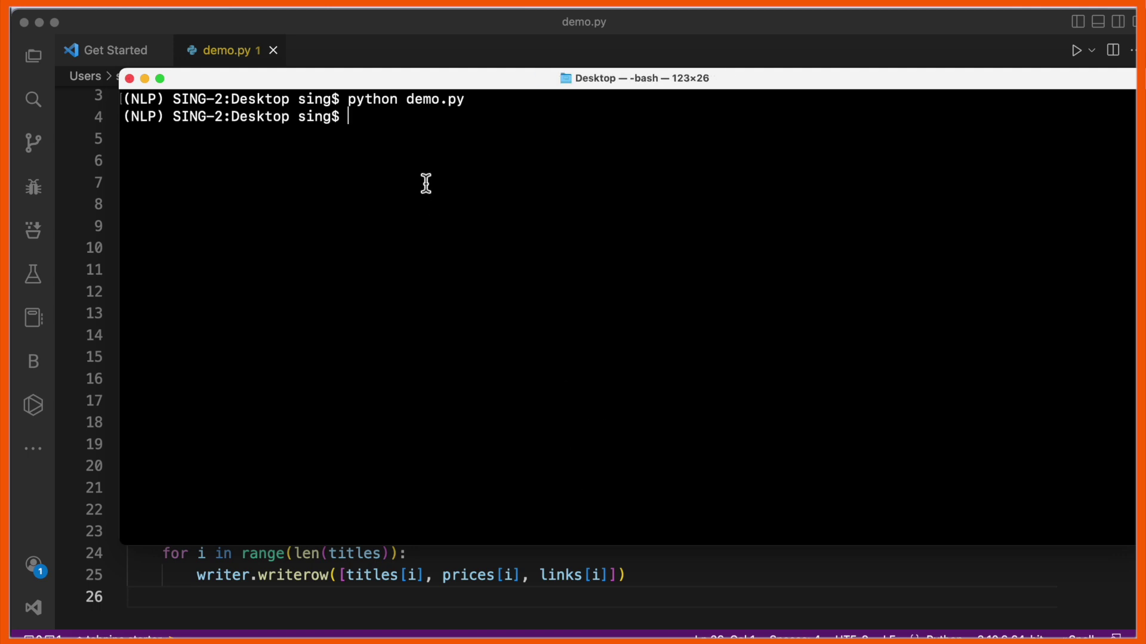
Browse to the Desktop folder and select the new books.csv
click(110, 642)
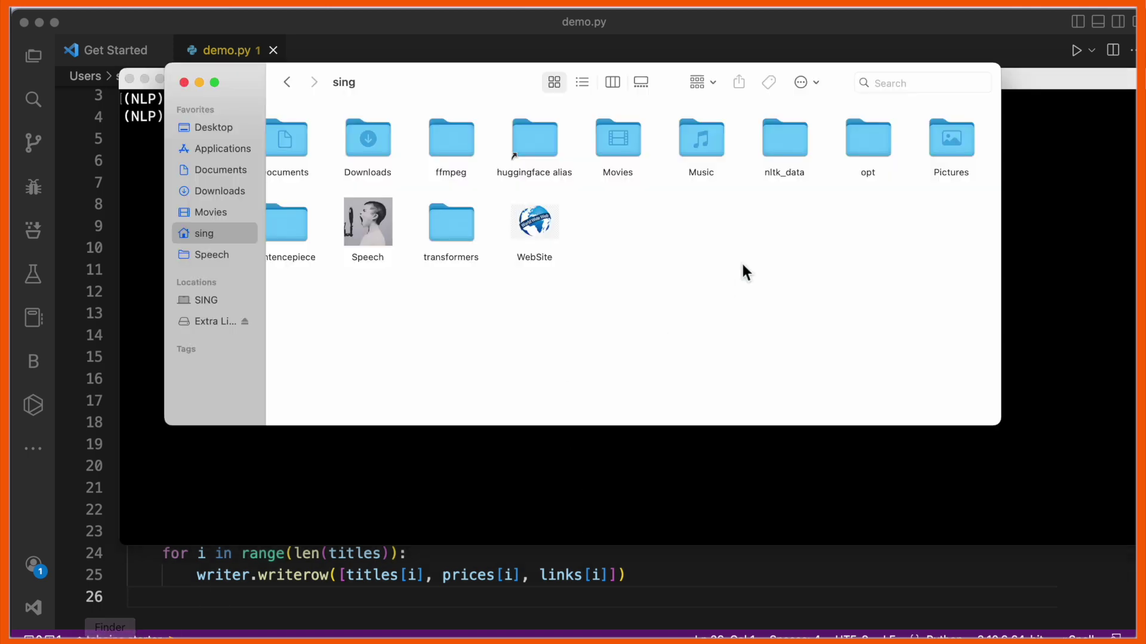
click(214, 130)
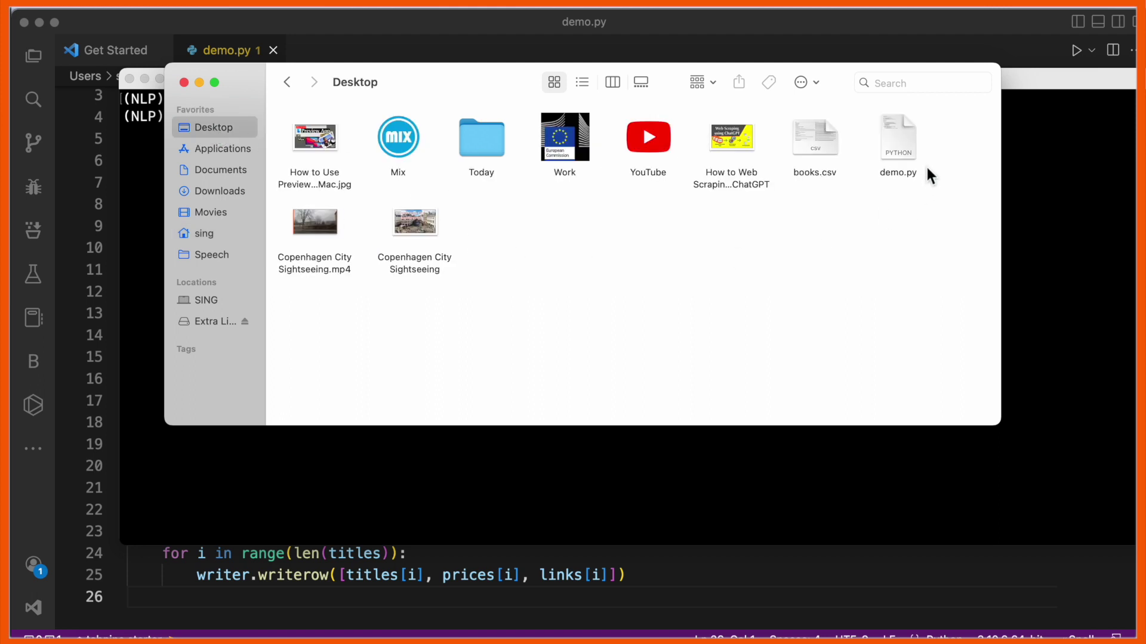
click(836, 143)
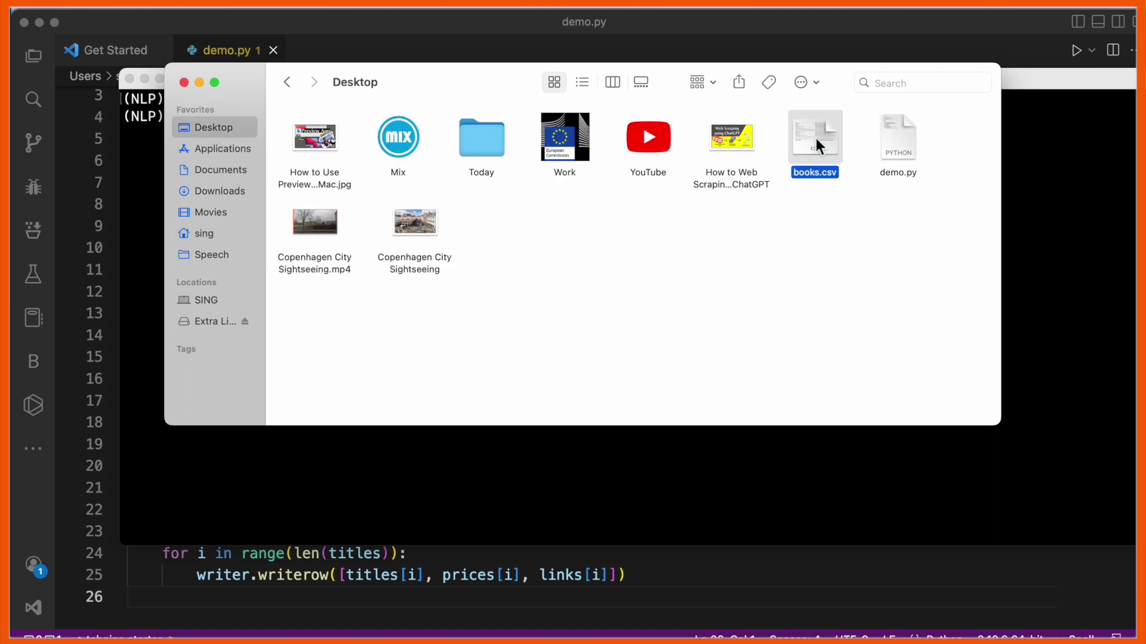
Check the Title, Price, Link rows of books.csv in Excel, then quit without saving
double_click(814, 134)
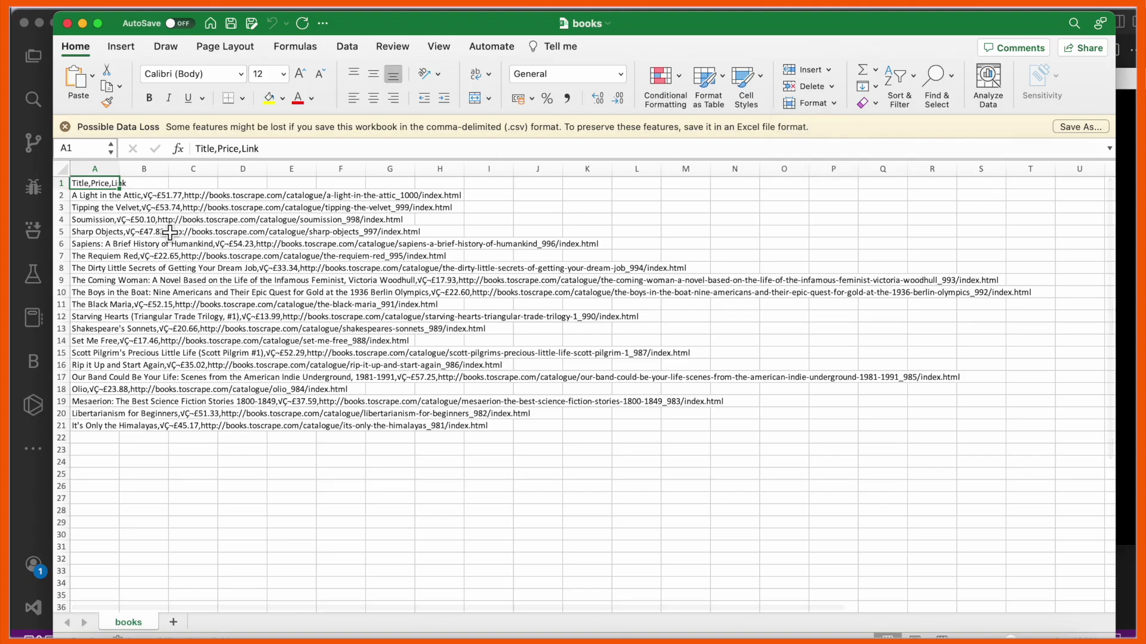
click(113, 185)
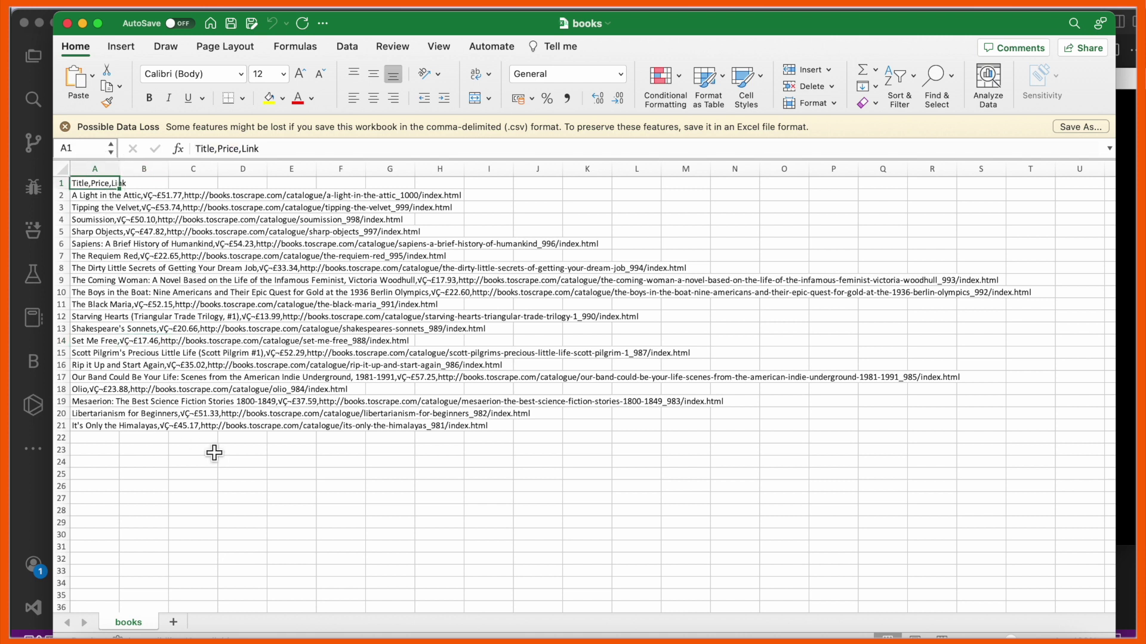
click(89, 197)
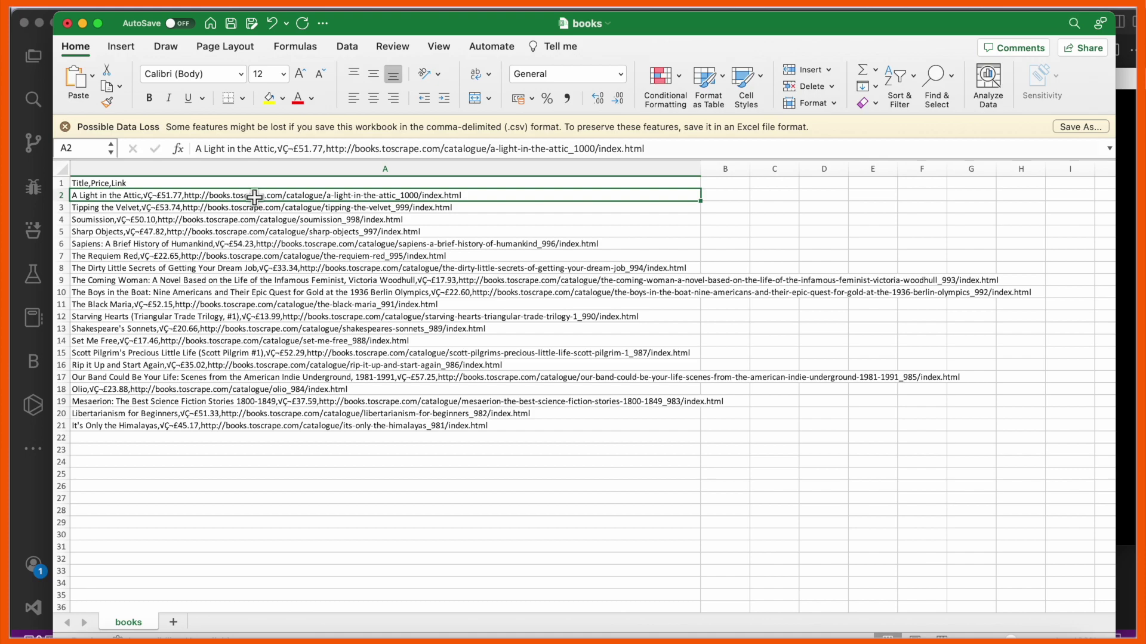
key(super+q)
click(547, 396)
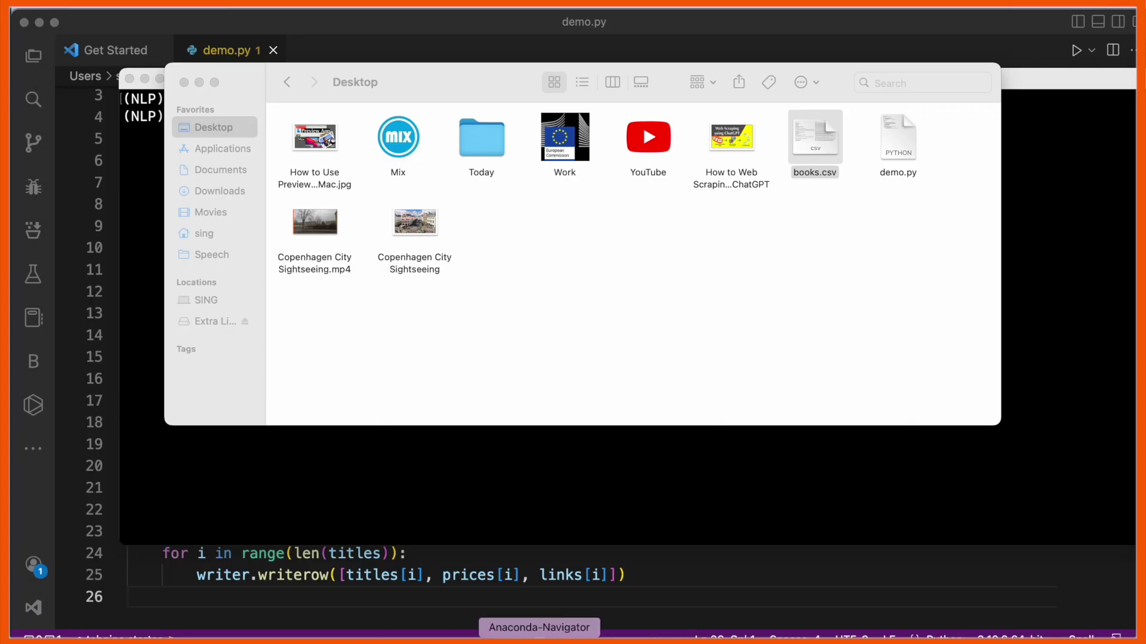
click(419, 454)
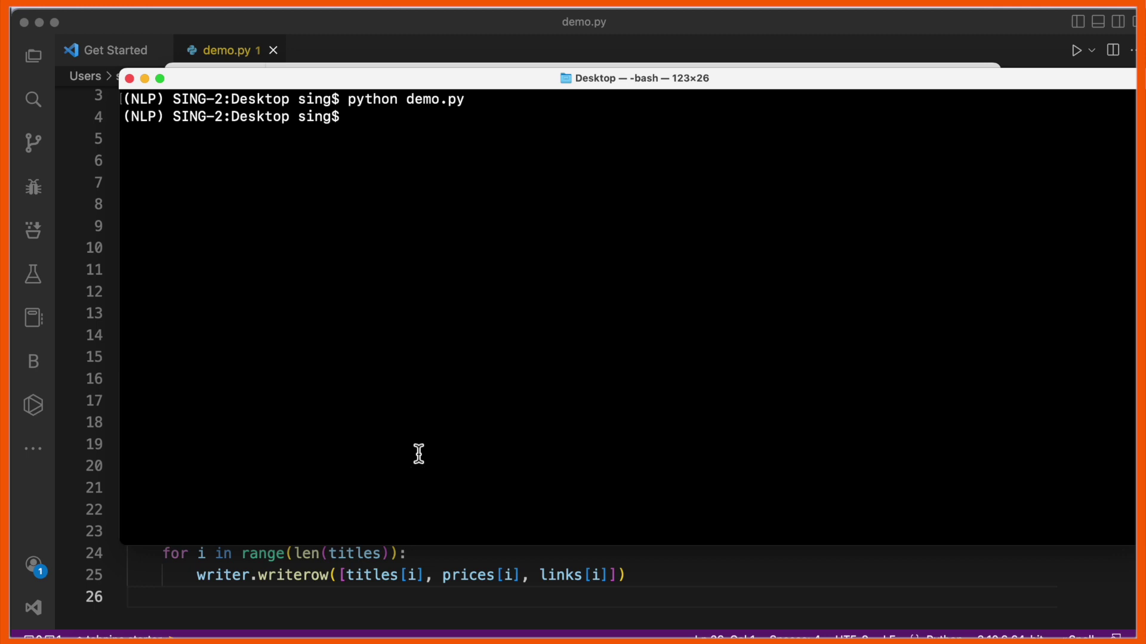